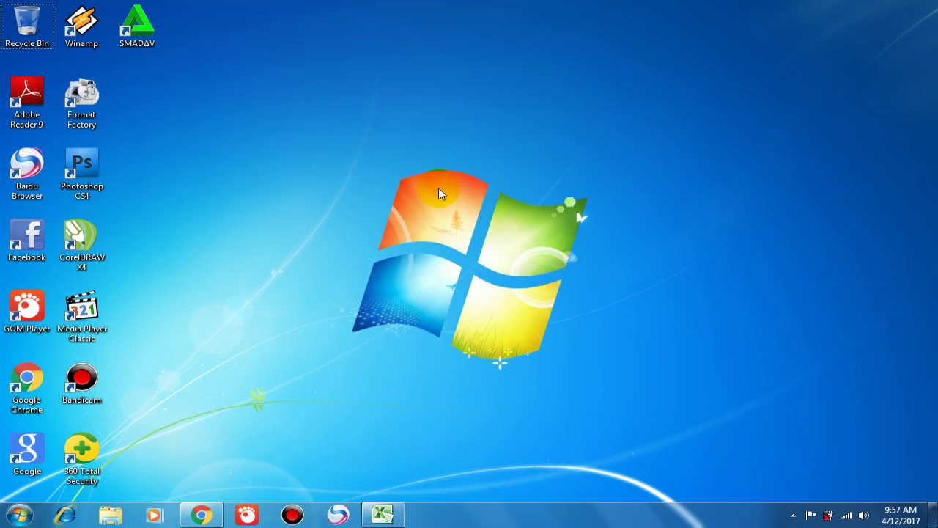
Bring the Excel workbook back into view and zoom the Soal E sheet to 136%
{"action": "left_click", "coordinate": [371, 517]}
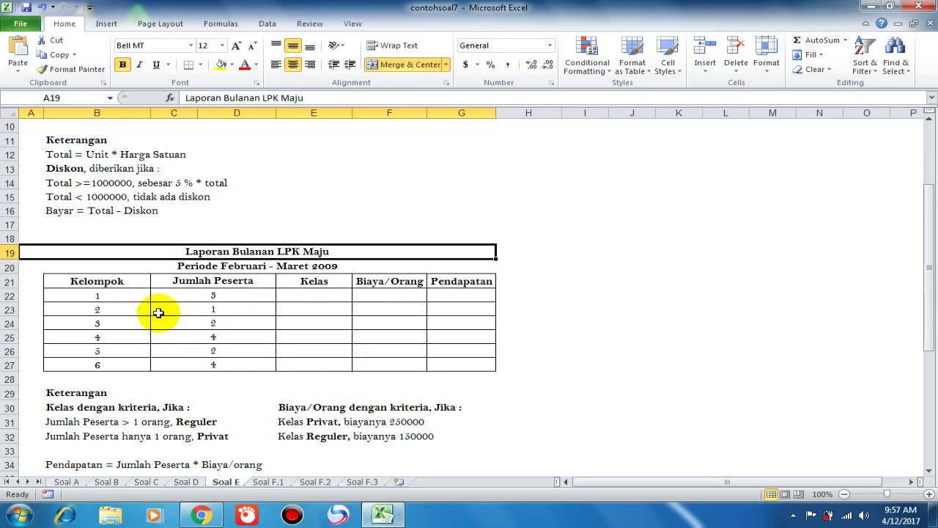
{"action": "scroll", "coordinate": [156, 299], "scroll_direction": "up", "scroll_amount": 3}
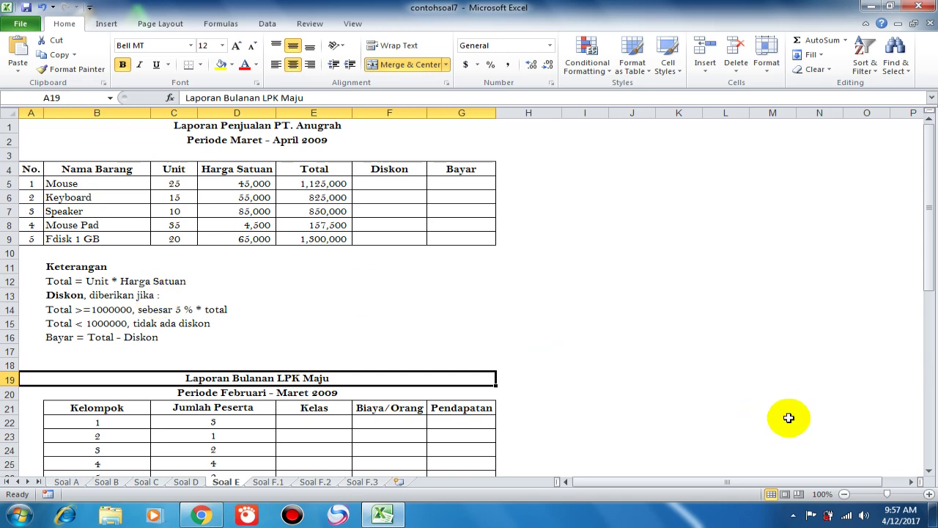
{"action": "left_click_drag", "start_coordinate": [886, 494], "coordinate": [890, 494]}
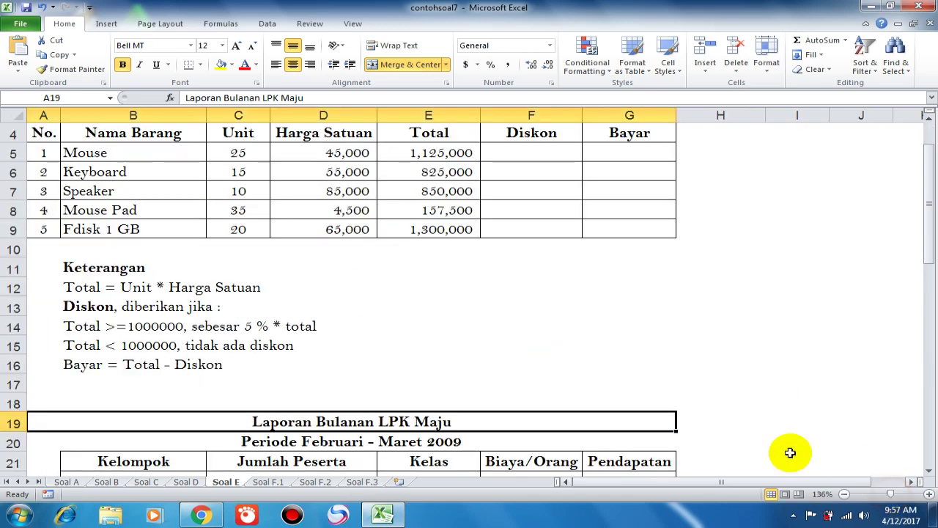
{"action": "scroll", "coordinate": [635, 398], "scroll_direction": "up", "scroll_amount": 1}
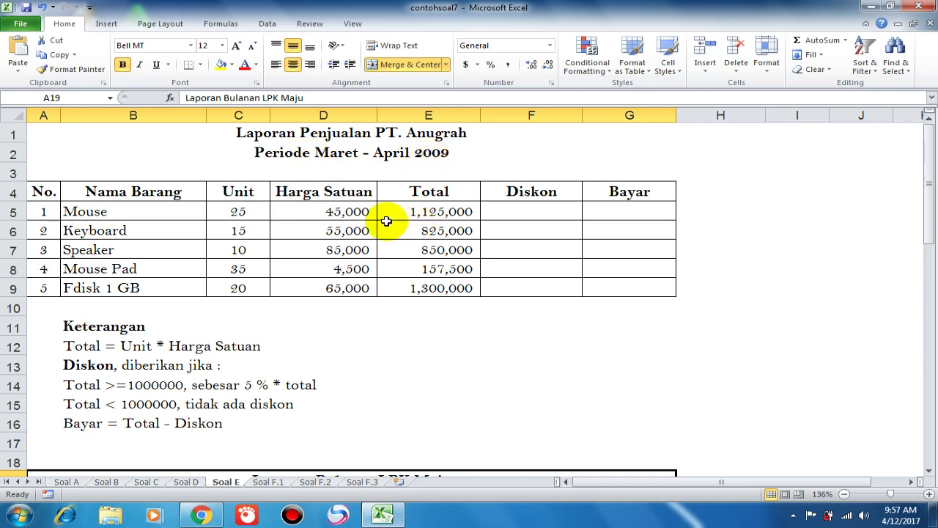
Clear the existing Total values in E5:E9
{"action": "left_click_drag", "start_coordinate": [413, 212], "coordinate": [430, 289]}
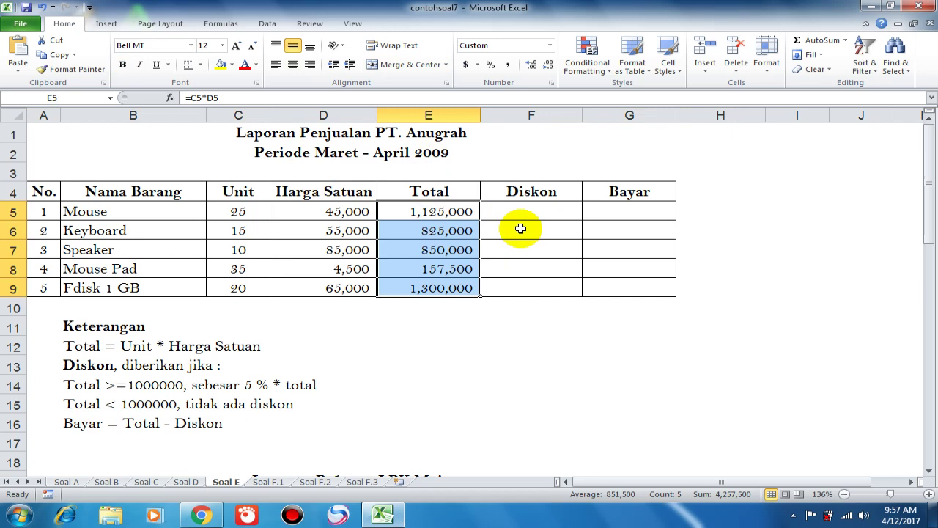
{"action": "key", "text": "Delete"}
{"action": "left_click_drag", "start_coordinate": [50, 345], "coordinate": [245, 350]}
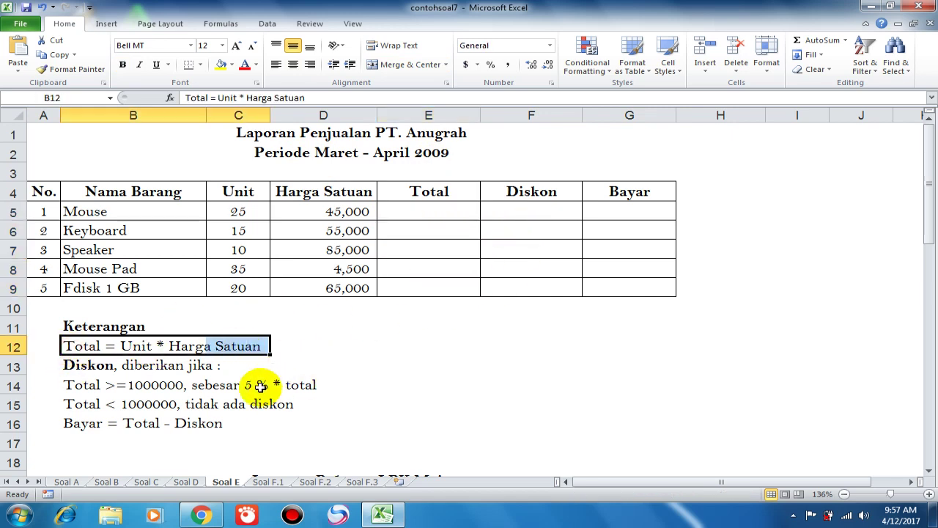
{"action": "left_click", "coordinate": [419, 215]}
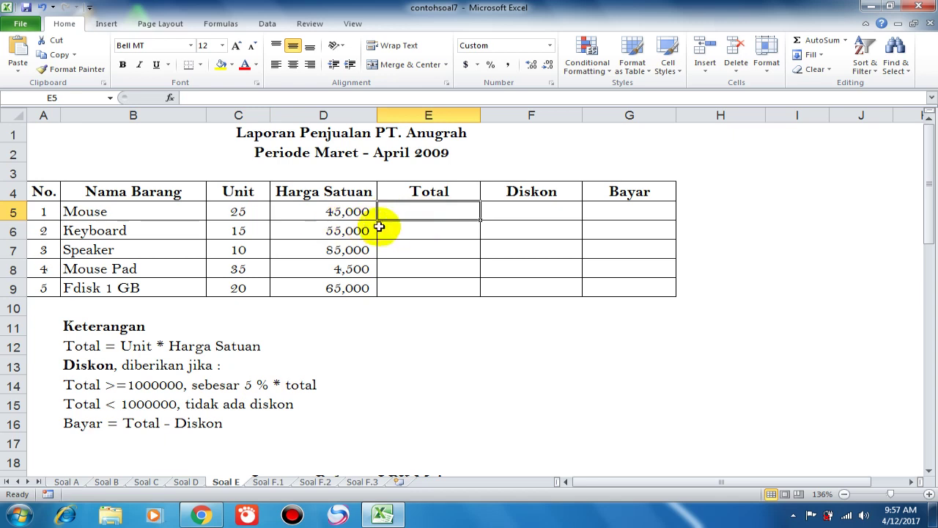
Enter =C5*D5 in E5 to compute the Mouse total
{"action": "type", "text": "="}
{"action": "left_click", "coordinate": [233, 212]}
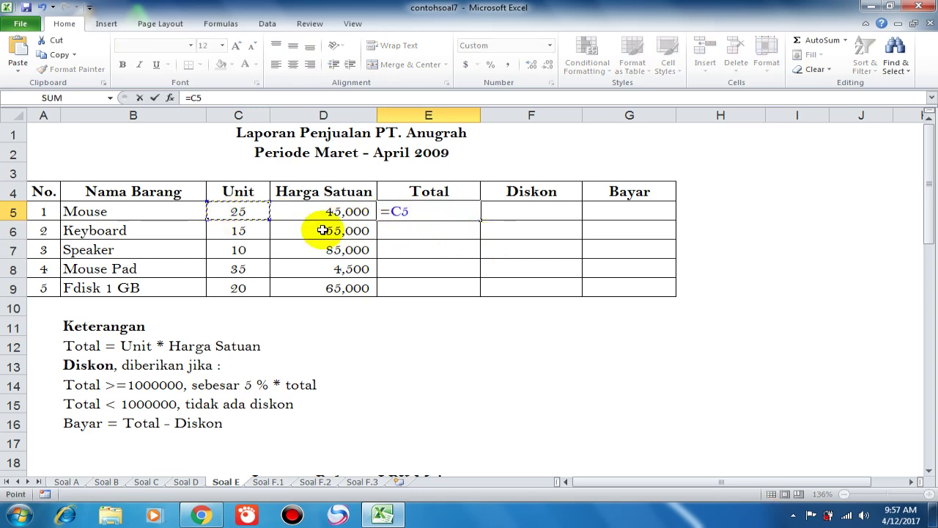
{"action": "type", "text": "*"}
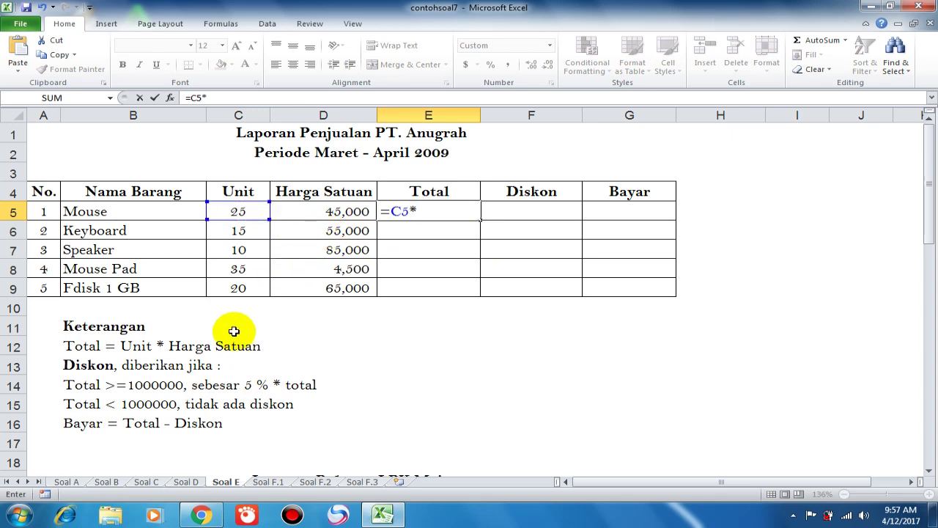
{"action": "left_click", "coordinate": [339, 211]}
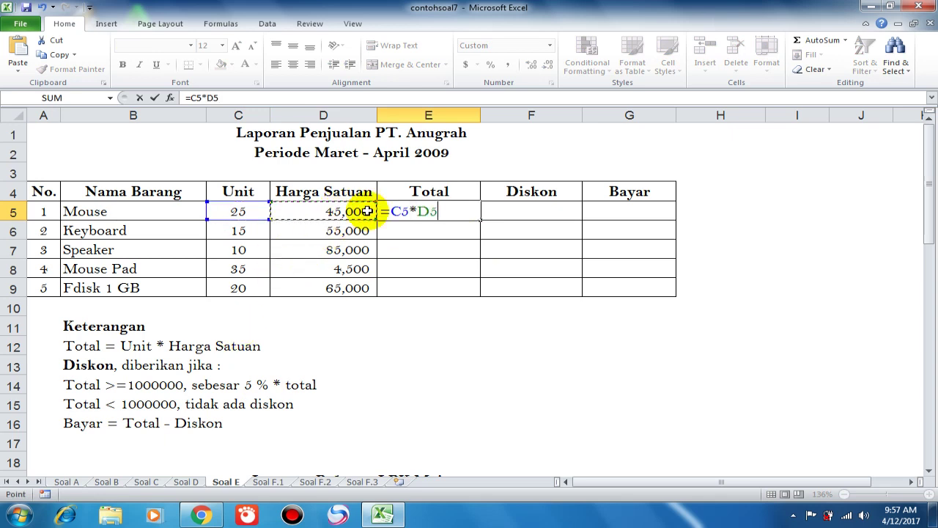
{"action": "key", "text": "Return"}
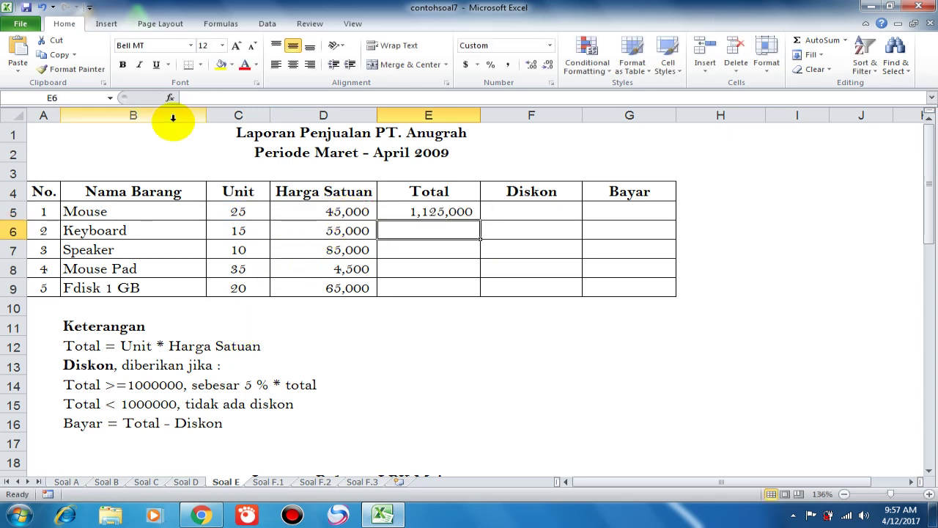
Copy the Total formula down through E9
{"action": "key", "text": "Up"}
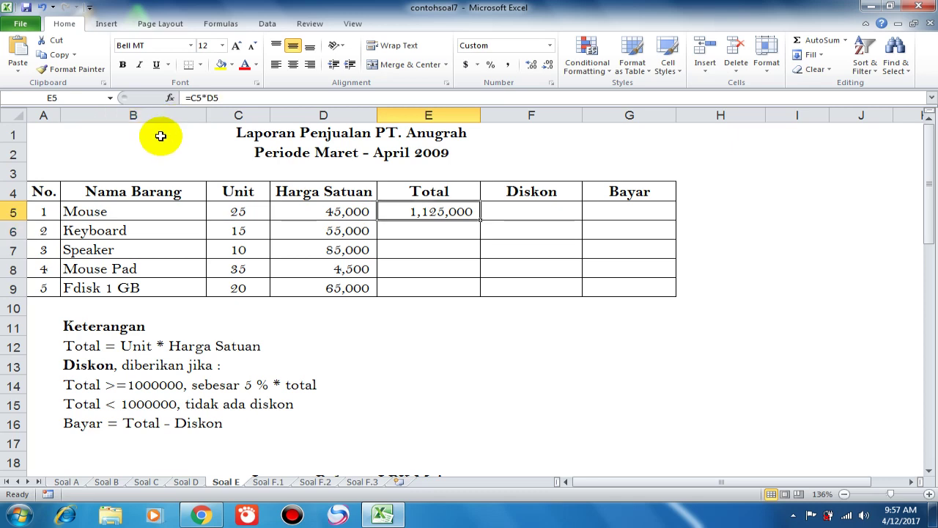
{"action": "key", "text": "ctrl+c"}
{"action": "key", "text": "shift+Down"}
{"action": "key", "text": "shift+Down"}
{"action": "key", "text": "shift+Down"}
{"action": "key", "text": "shift+Down"}
{"action": "key", "text": "Return"}
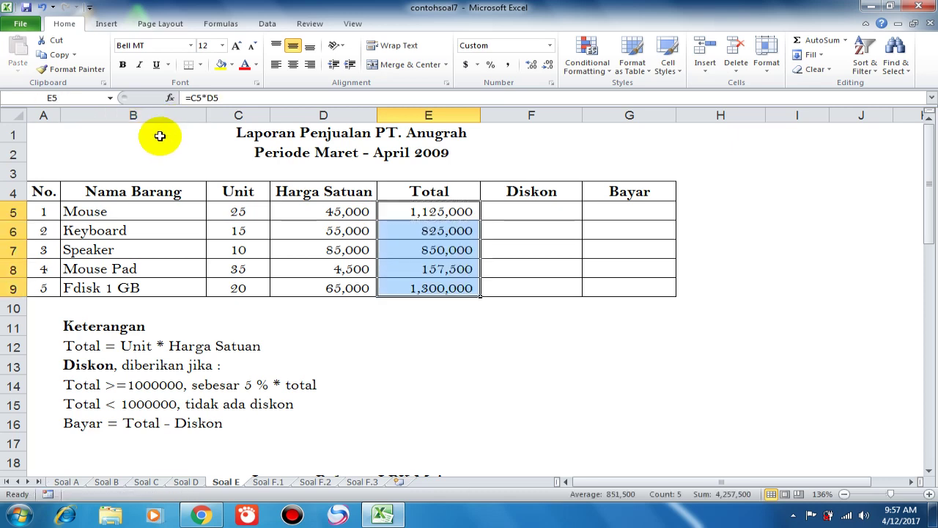
{"action": "key", "text": "Up"}
{"action": "key", "text": "Down"}
{"action": "key", "text": "Right"}
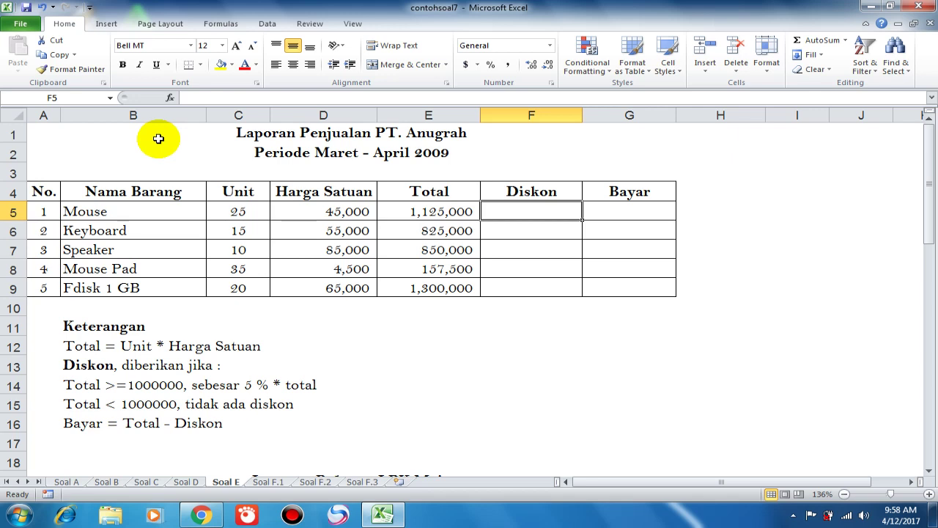
Enter =IF(E5>=1000000,5%*E5,IF(E5<1000000,0)) in F5 for the Diskon
{"action": "type", "text": "=if("}
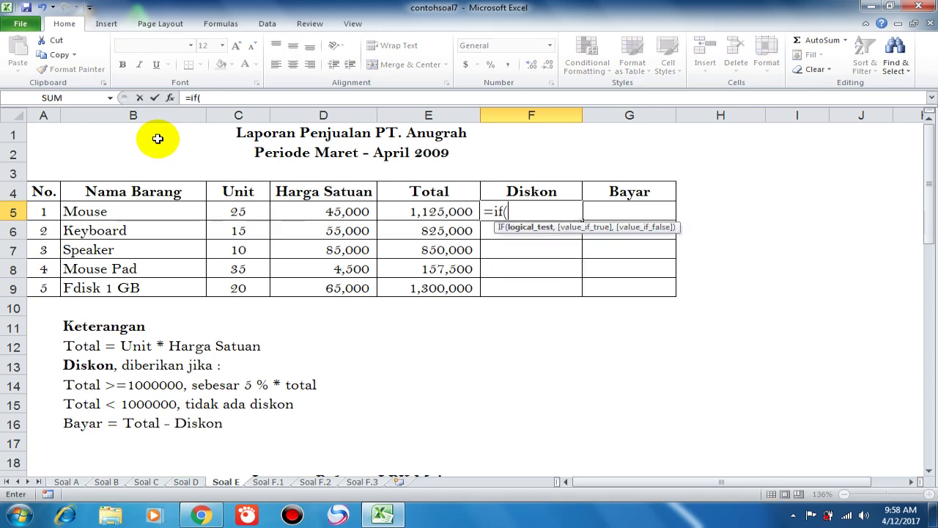
{"action": "key", "text": "Left"}
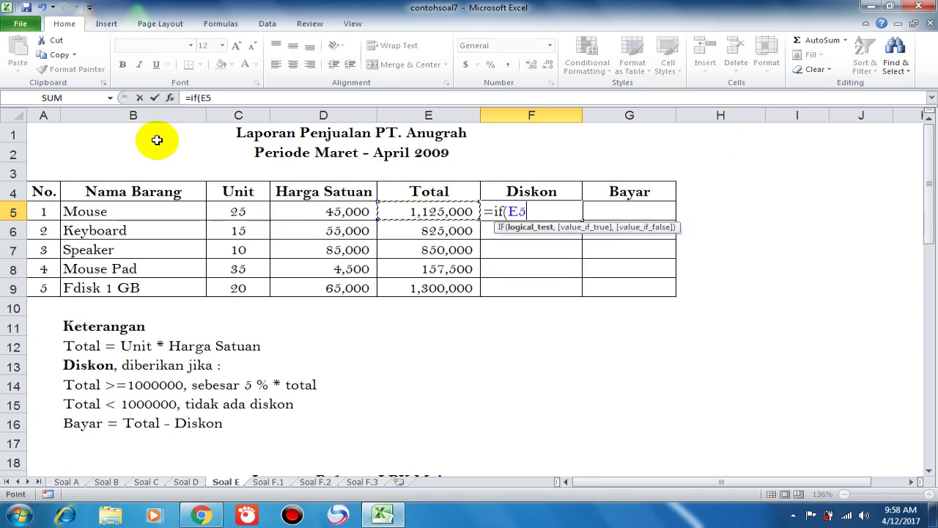
{"action": "type", "text": "<"}
{"action": "key", "text": "BackSpace"}
{"action": "type", "text": ">="}
{"action": "type", "text": "1000000"}
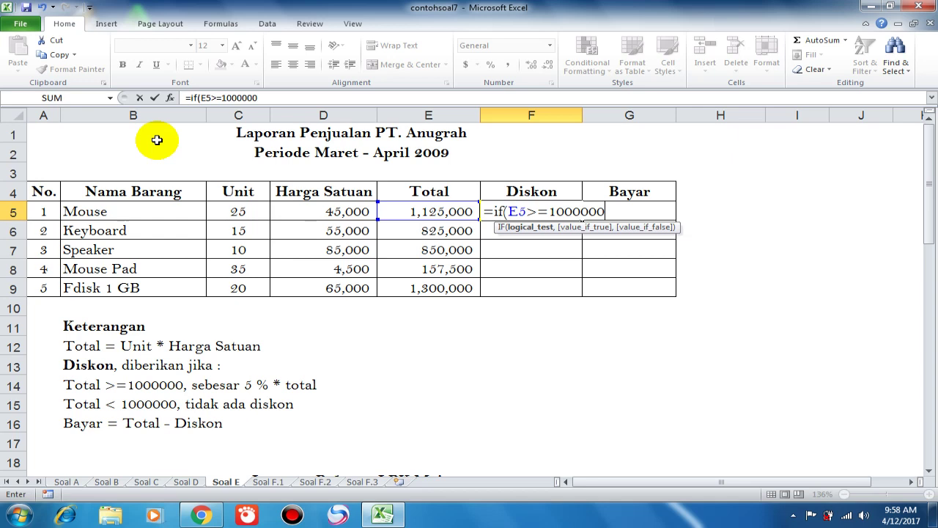
{"action": "type", "text": ",5%*"}
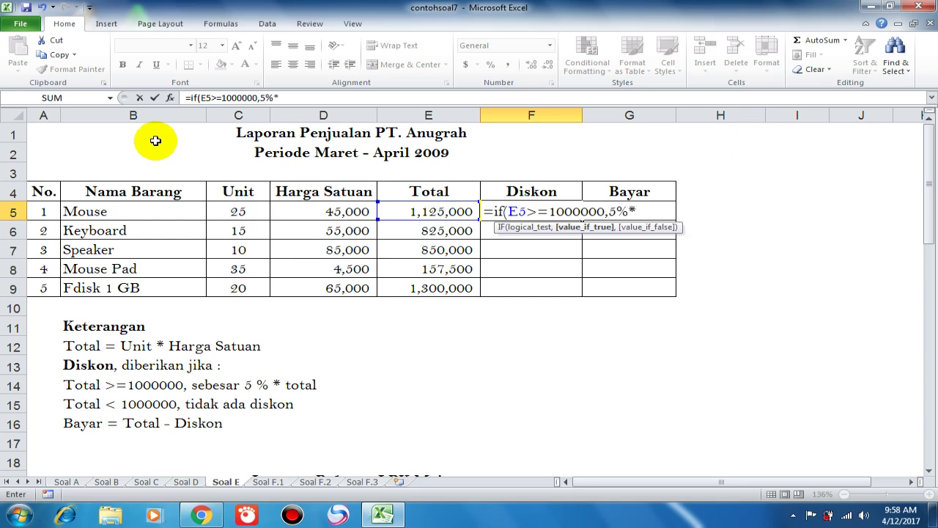
{"action": "key", "text": "Left"}
{"action": "type", "text": ",if"}
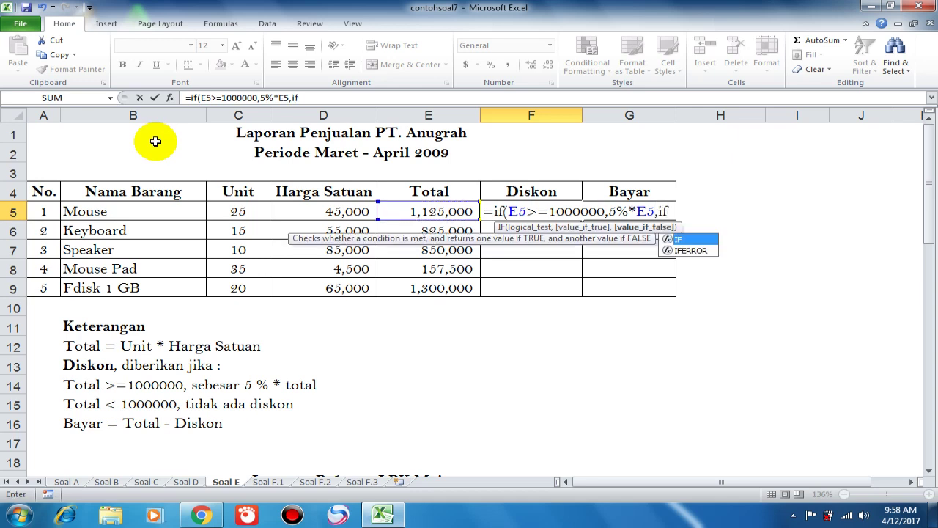
{"action": "type", "text": "("}
{"action": "key", "text": "Left"}
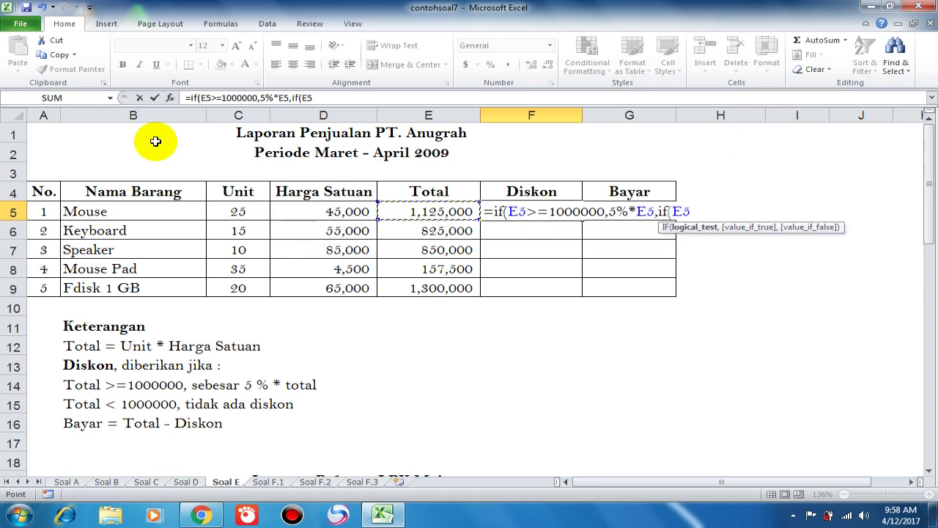
{"action": "type", "text": "<1000"}
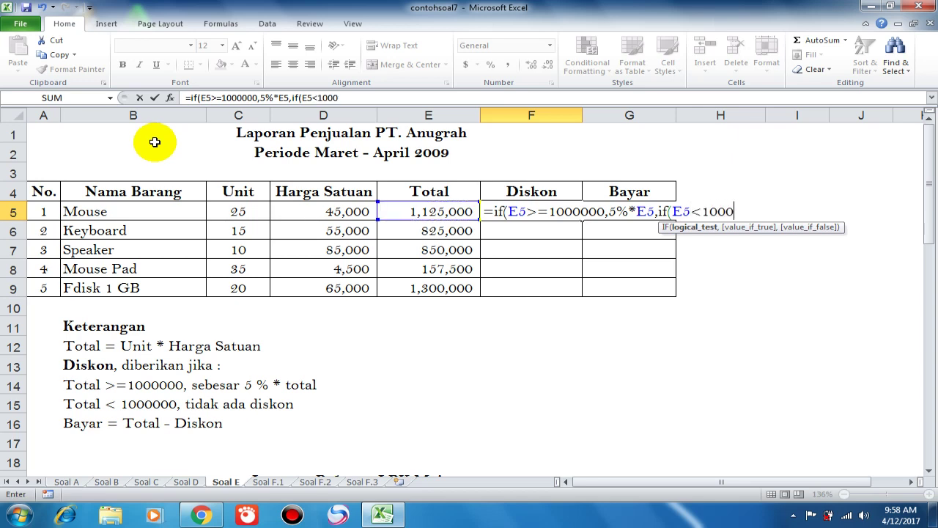
{"action": "type", "text": "000,0"}
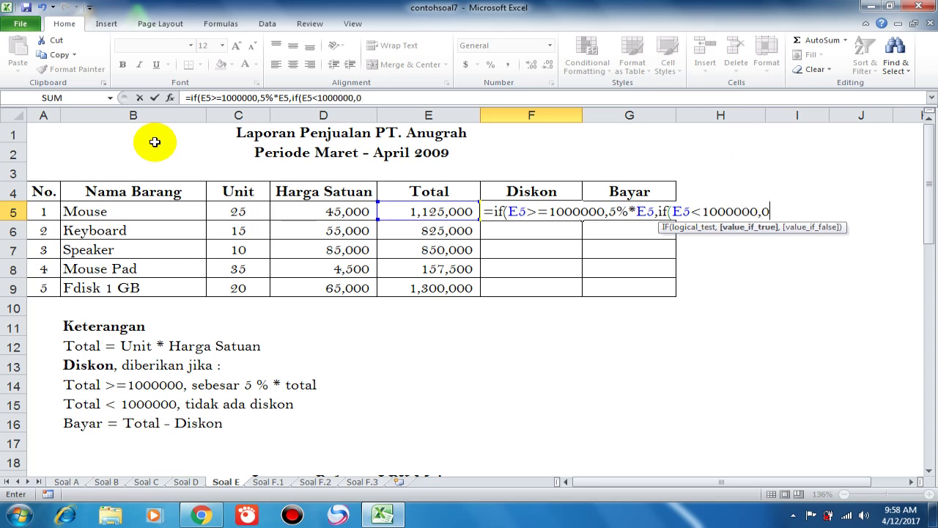
{"action": "type", "text": ")"}
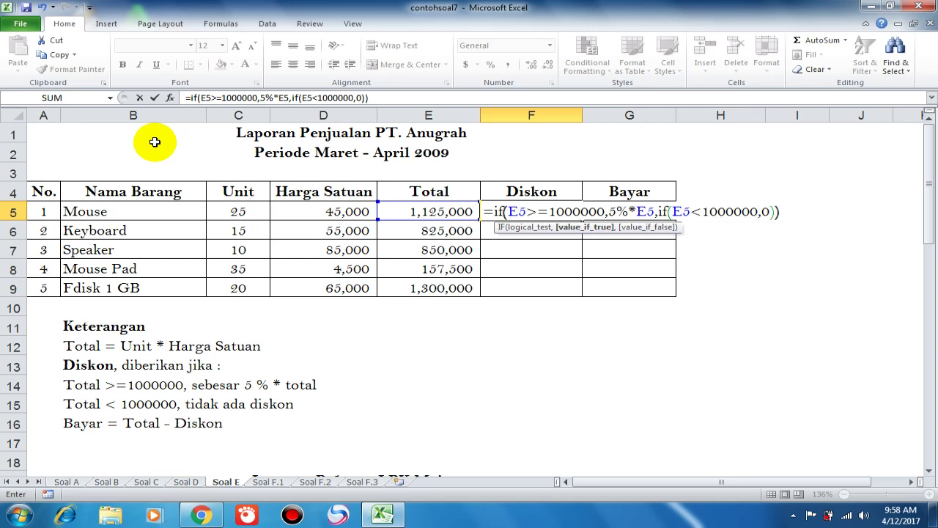
{"action": "key", "text": "Return"}
Copy the Diskon formula down to F9 and format it with comma style, no decimals
{"action": "key", "text": "Up"}
{"action": "key", "text": "ctrl+c"}
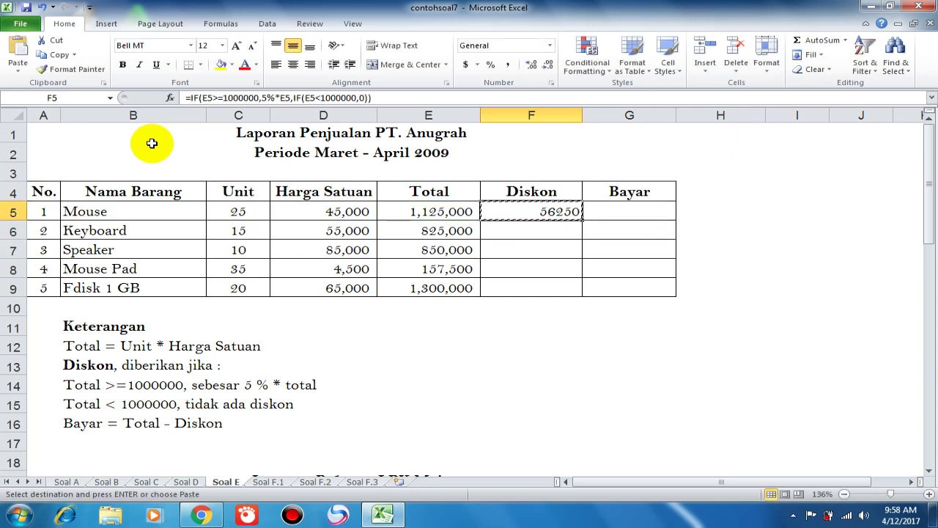
{"action": "key", "text": "shift+Down"}
{"action": "key", "text": "shift+Down"}
{"action": "key", "text": "shift+Down"}
{"action": "key", "text": "shift+Down"}
{"action": "key", "text": "Return"}
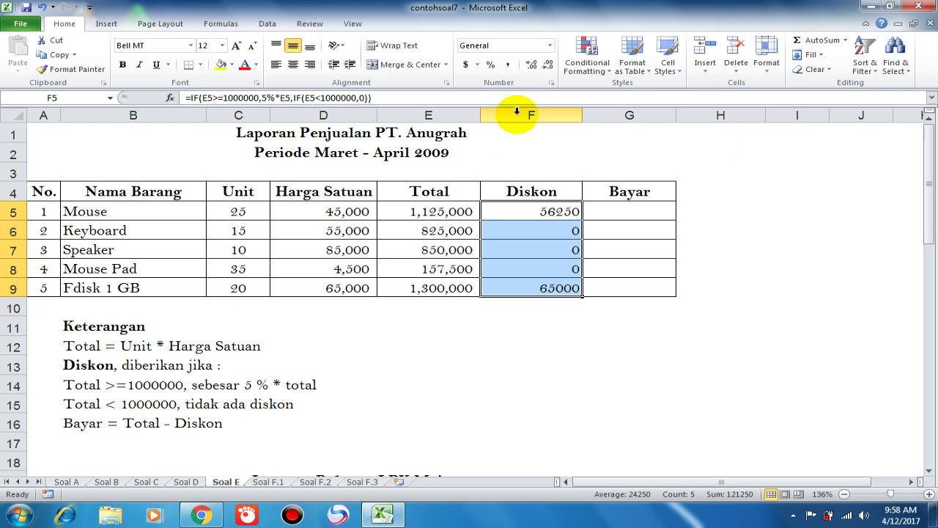
{"action": "left_click", "coordinate": [506, 66]}
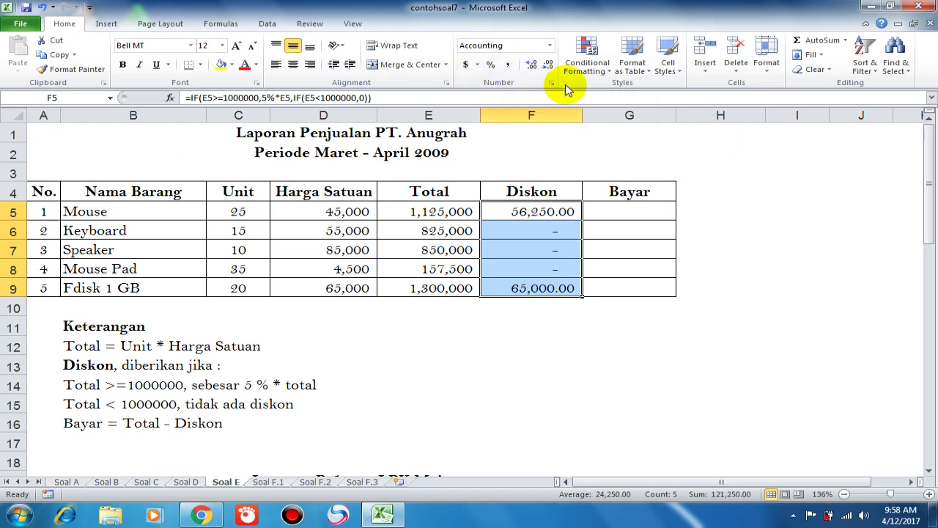
{"action": "left_click", "coordinate": [548, 64]}
{"action": "left_click", "coordinate": [548, 64]}
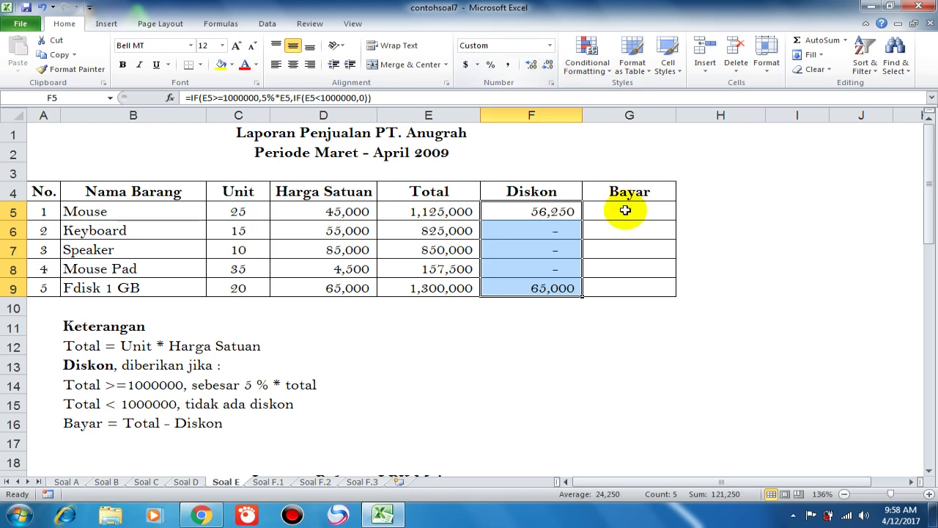
{"action": "left_click", "coordinate": [626, 211]}
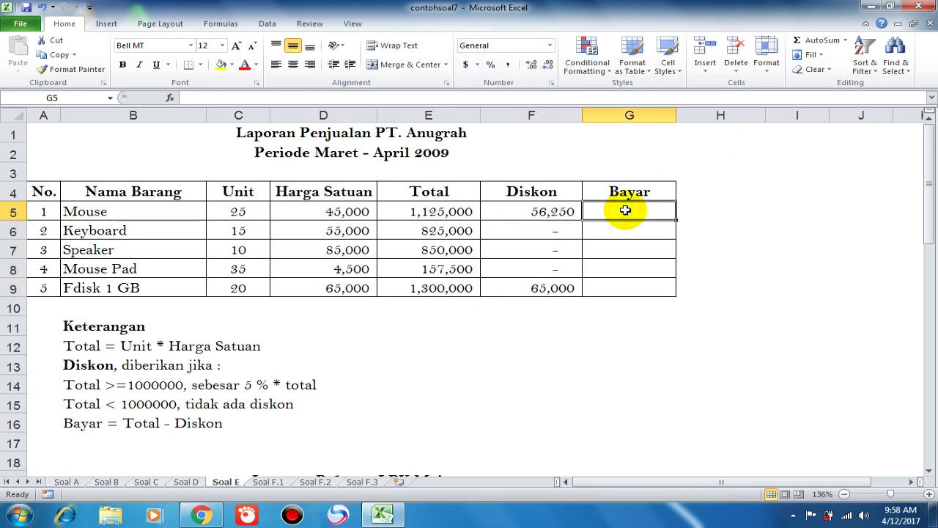
Enter =E5-F5 in G5 for the Mouse Bayar amount
{"action": "type", "text": "="}
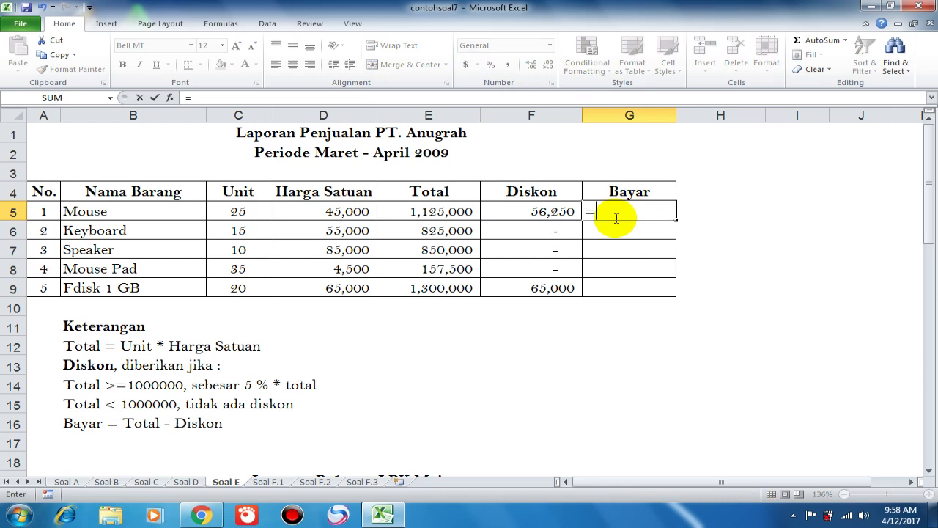
{"action": "left_click", "coordinate": [442, 212]}
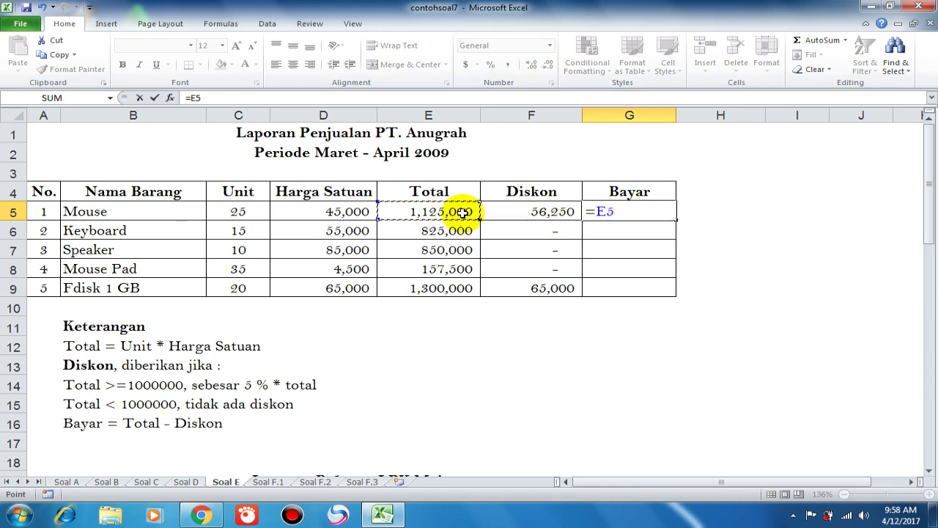
{"action": "type", "text": "-"}
{"action": "left_click", "coordinate": [526, 208]}
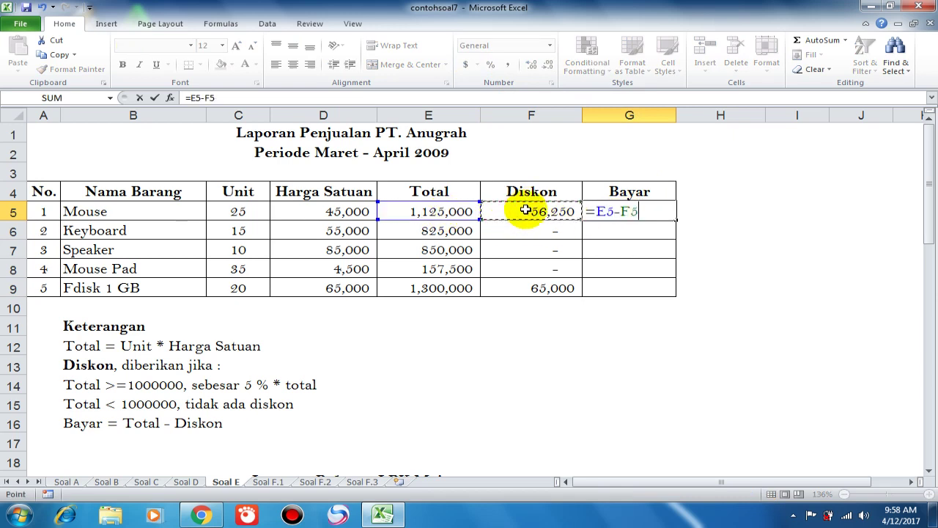
{"action": "key", "text": "Return"}
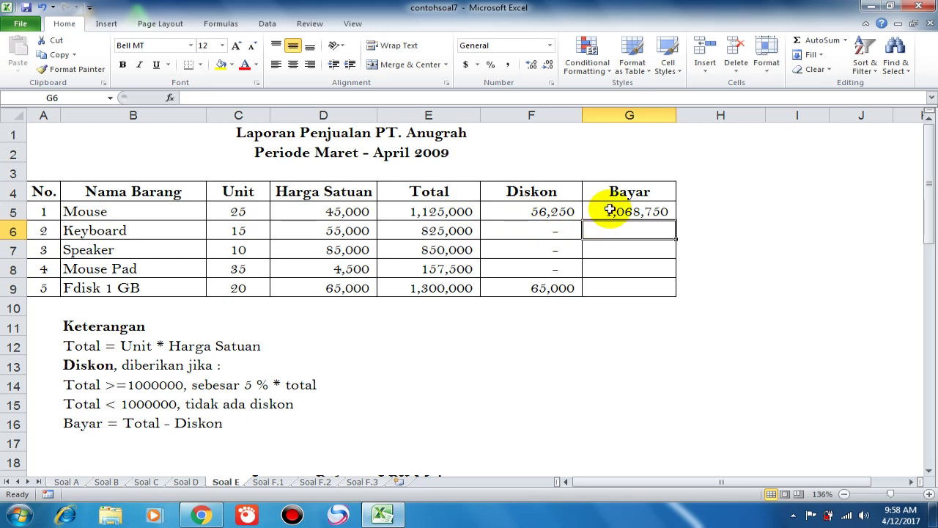
Fill the Bayar formula down into G6:G9
{"action": "left_click_drag", "start_coordinate": [607, 206], "coordinate": [615, 214]}
{"action": "key", "text": "ctrl+c"}
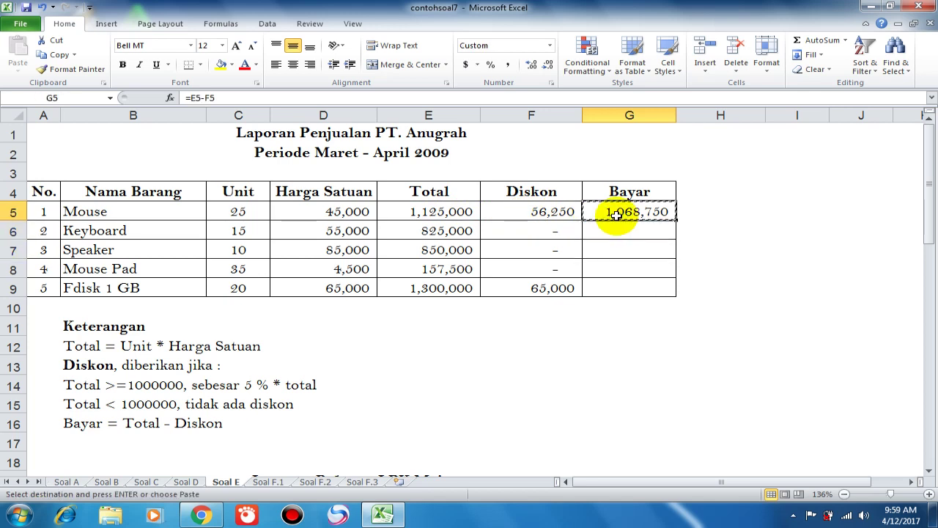
{"action": "key", "text": "Down"}
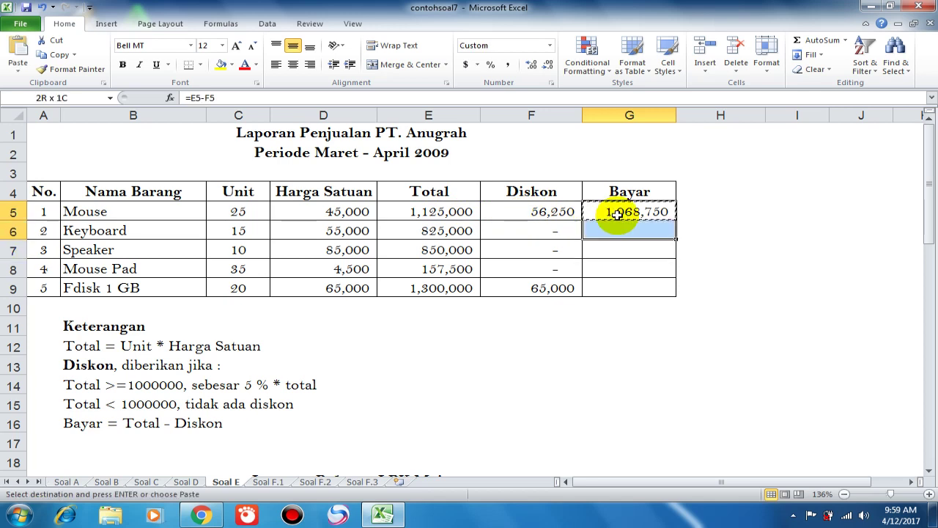
{"action": "key", "text": "shift+Down"}
{"action": "key", "text": "shift+Down"}
{"action": "key", "text": "shift+Down"}
{"action": "key", "text": "Return"}
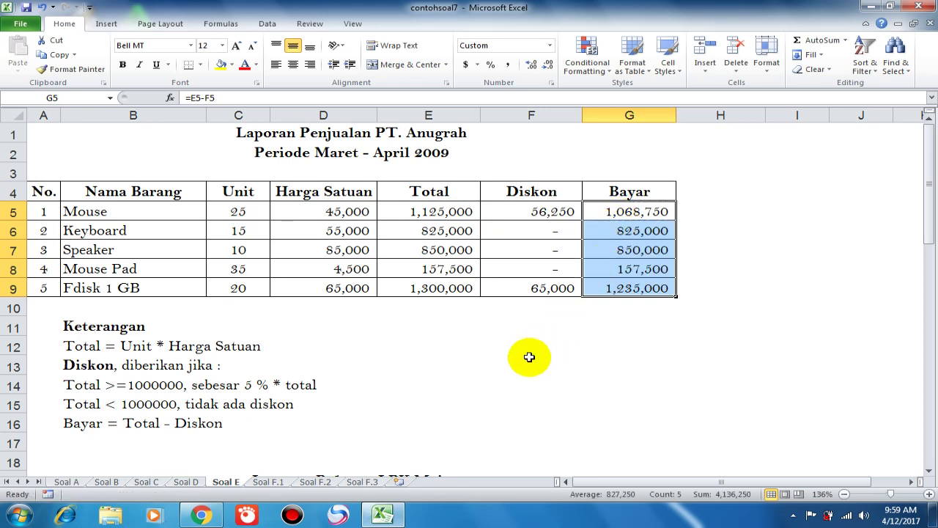
{"action": "left_click", "coordinate": [490, 360]}
{"action": "scroll", "coordinate": [299, 363], "scroll_direction": "down", "scroll_amount": 2}
{"action": "scroll", "coordinate": [293, 365], "scroll_direction": "down", "scroll_amount": 1}
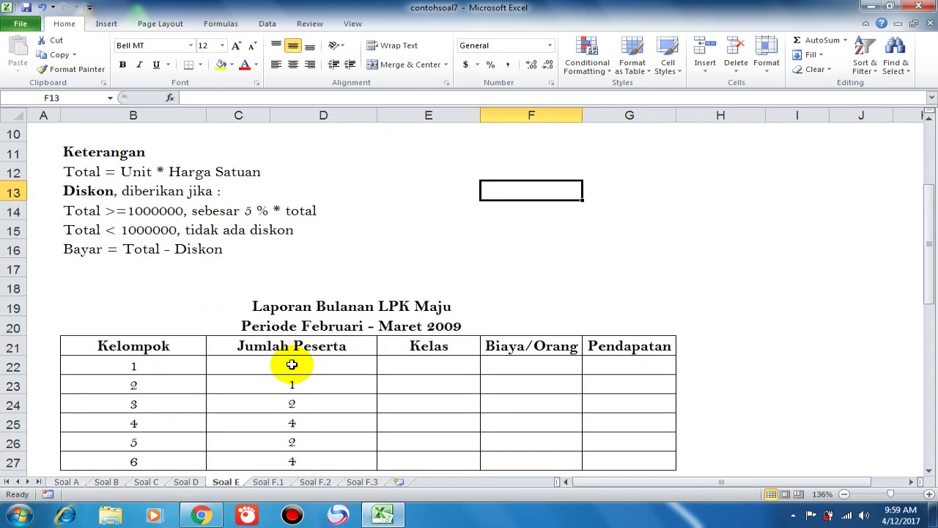
{"action": "scroll", "coordinate": [246, 360], "scroll_direction": "down", "scroll_amount": 2}
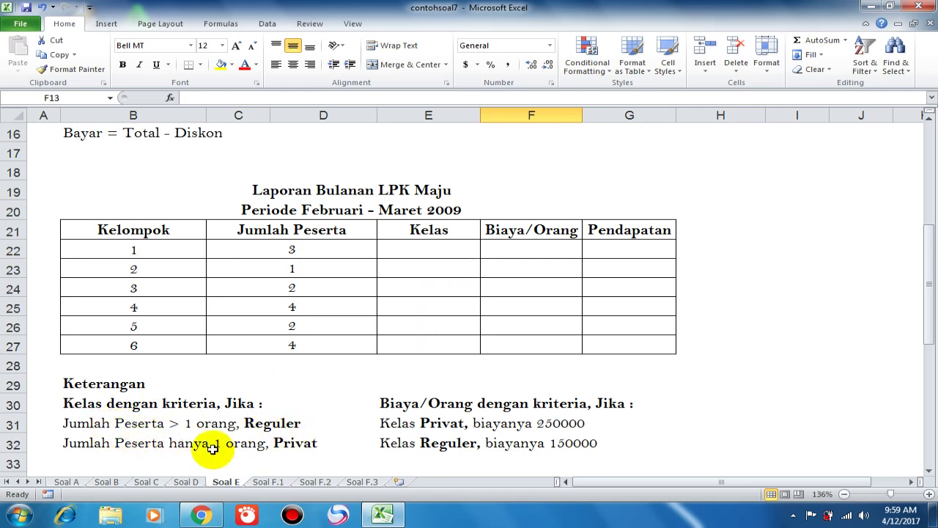
{"action": "left_click", "coordinate": [455, 249]}
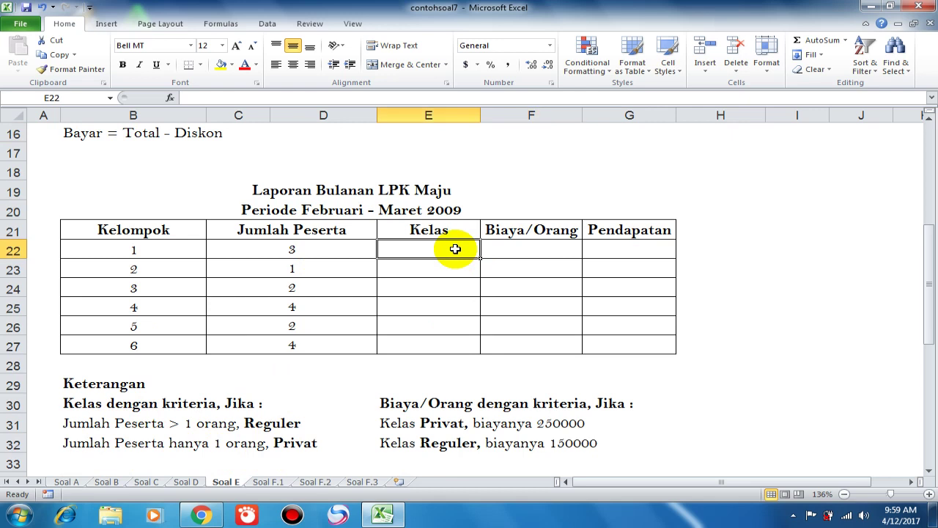
Enter =IF(C22>1,"Reguler","Privat") in E22 for group 1's Kelas
{"action": "type", "text": "="}
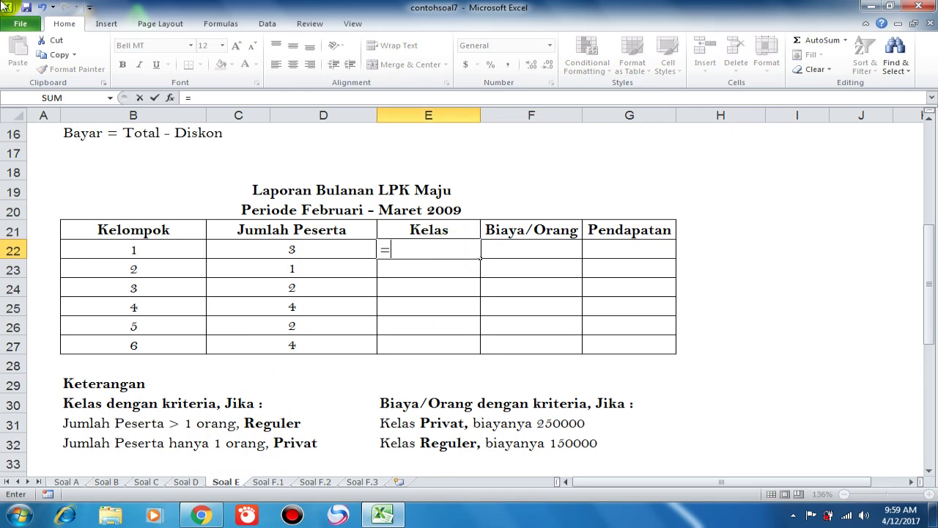
{"action": "type", "text": "if("}
{"action": "key", "text": "Left"}
{"action": "type", "text": ">1"}
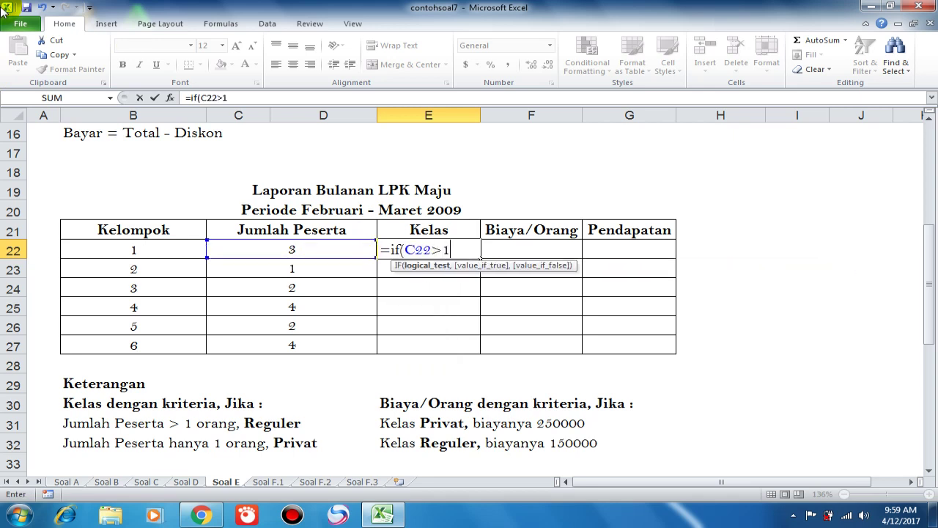
{"action": "type", "text": ","}
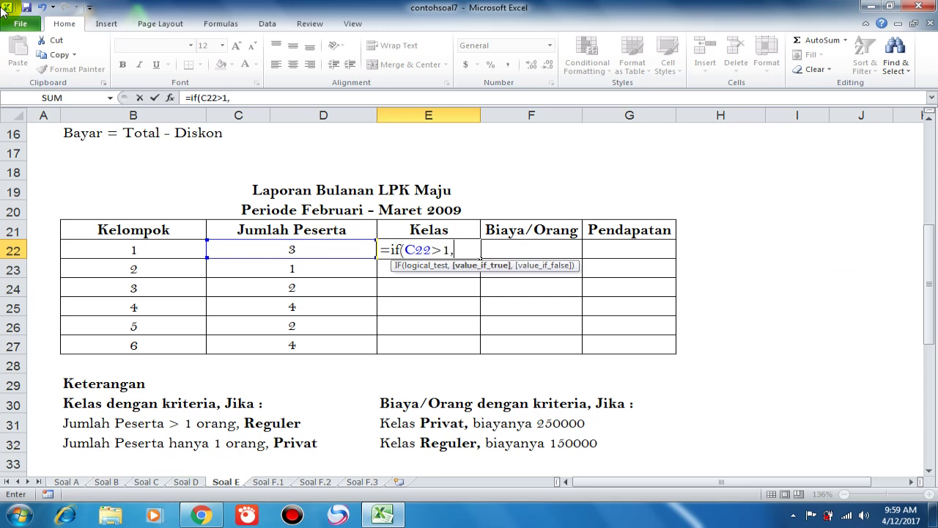
{"action": "type", "text": "\"Reguler"}
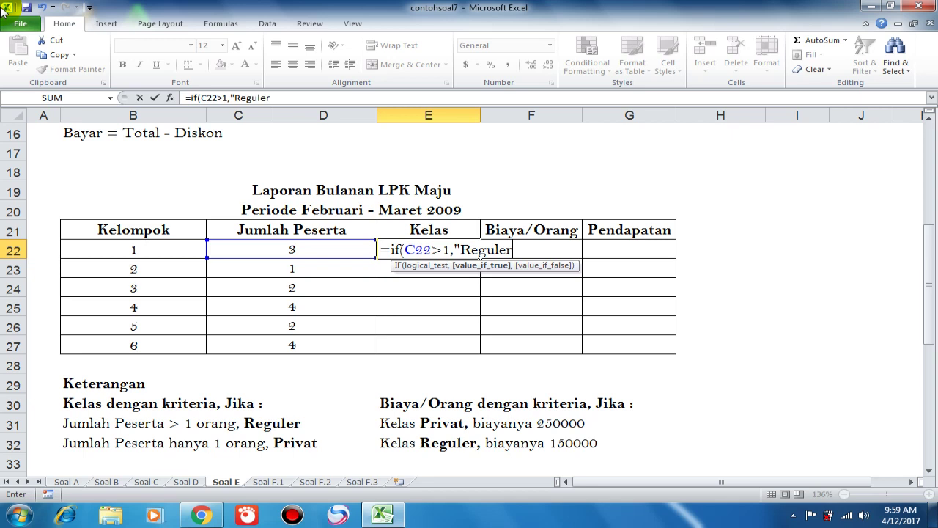
{"action": "type", "text": "\","}
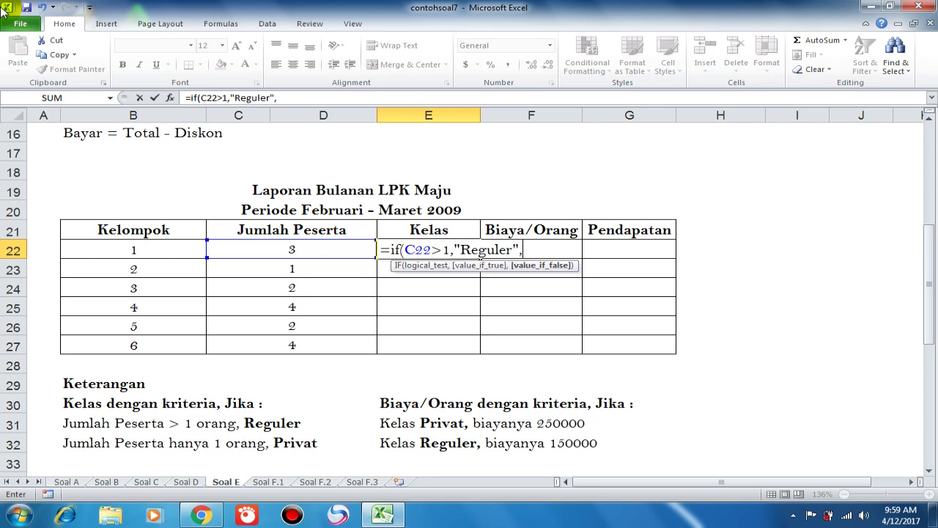
{"action": "type", "text": "\"Privat\""}
{"action": "type", "text": ")"}
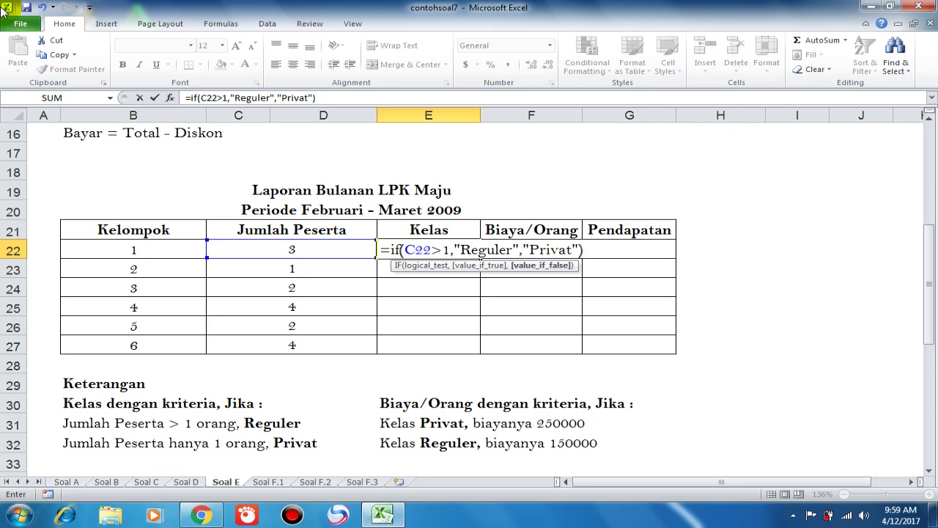
{"action": "key", "text": "Return"}
Copy the Kelas formula down through E27
{"action": "key", "text": "Up"}
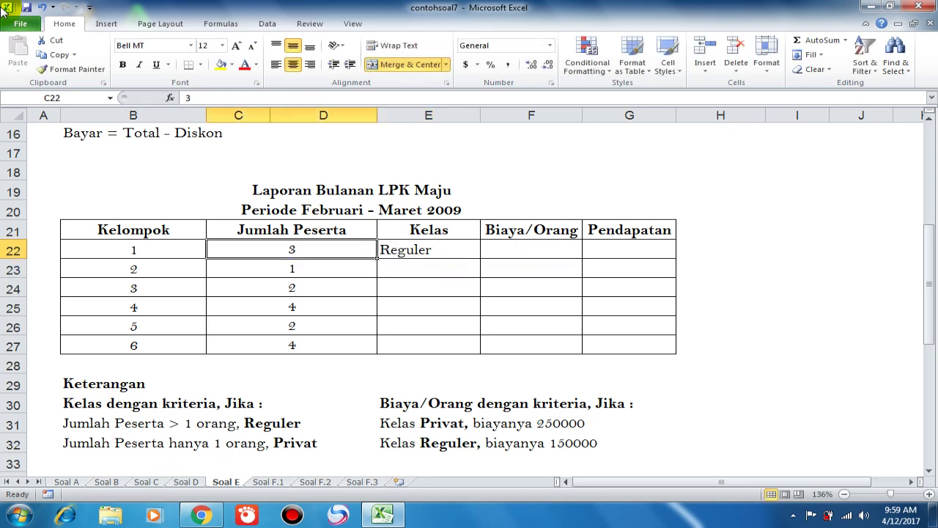
{"action": "key", "text": "Right"}
{"action": "key", "text": "ctrl+c"}
{"action": "key", "text": "shift+Down"}
{"action": "key", "text": "shift+Down"}
{"action": "key", "text": "shift+Down"}
{"action": "key", "text": "shift+Down"}
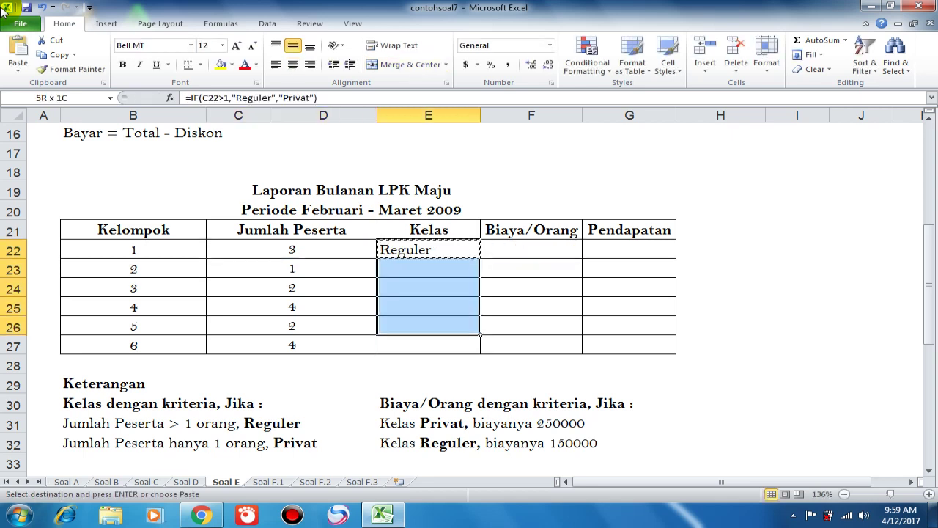
{"action": "key", "text": "shift+Down"}
{"action": "key", "text": "Return"}
{"action": "key", "text": "Right"}
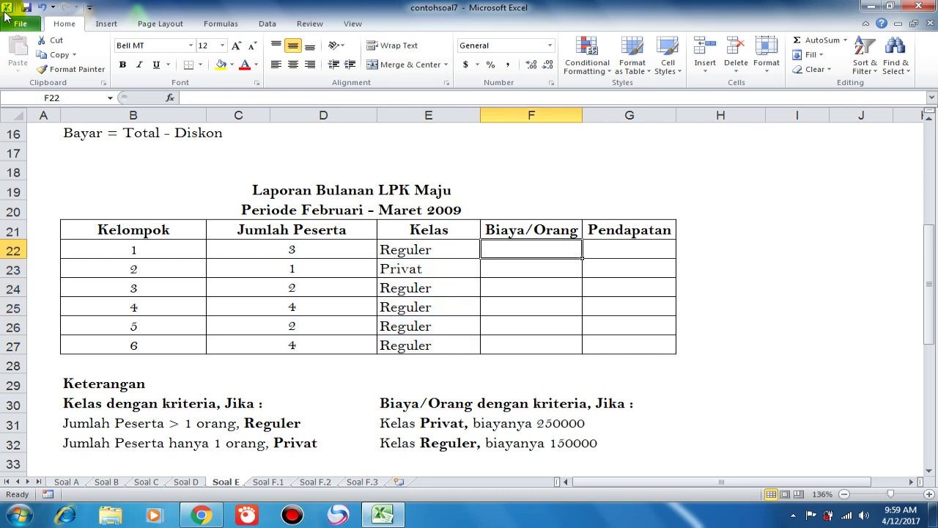
{"action": "type", "text": "="}
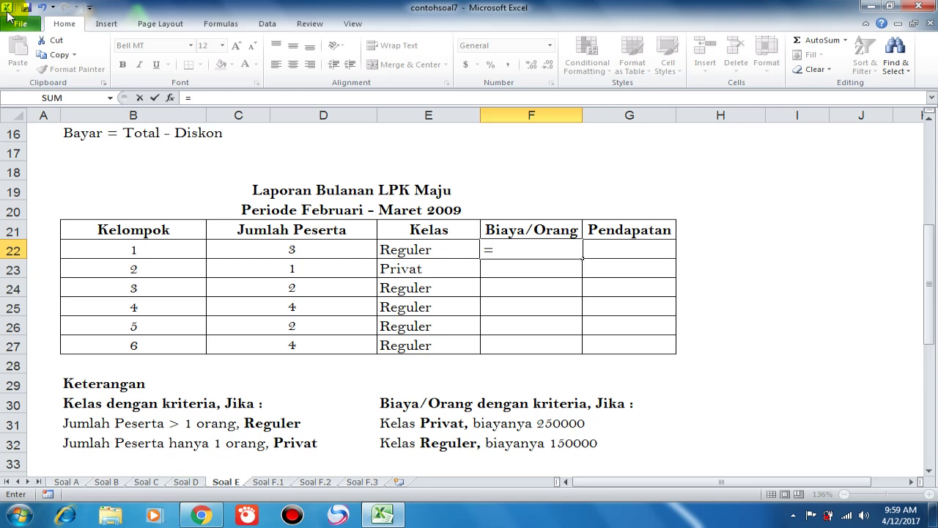
Build =IF(E22="Privat",250000,IF(E22="Reguler",150000)) in F22, fixing typing slips
{"action": "type", "text": "if("}
{"action": "key", "text": "Left"}
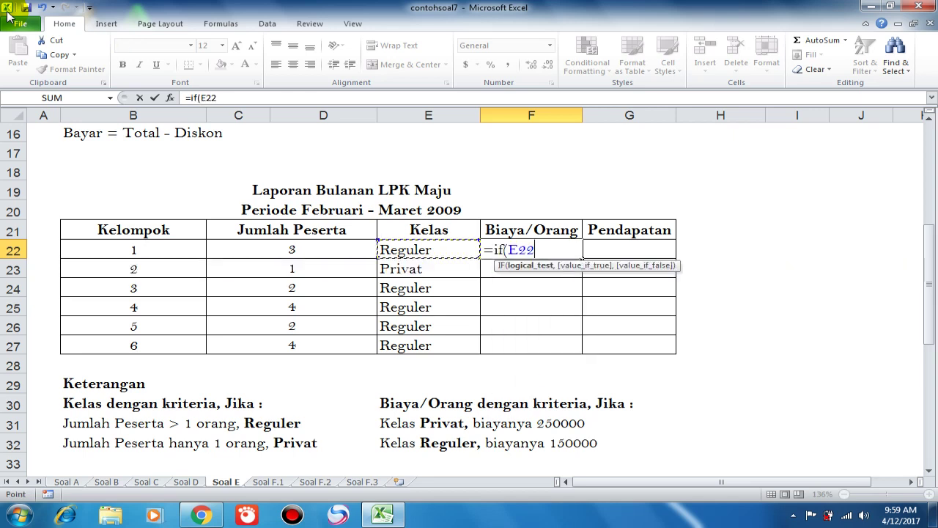
{"action": "type", "text": "="}
{"action": "key", "text": "Return"}
{"action": "key", "text": "Return"}
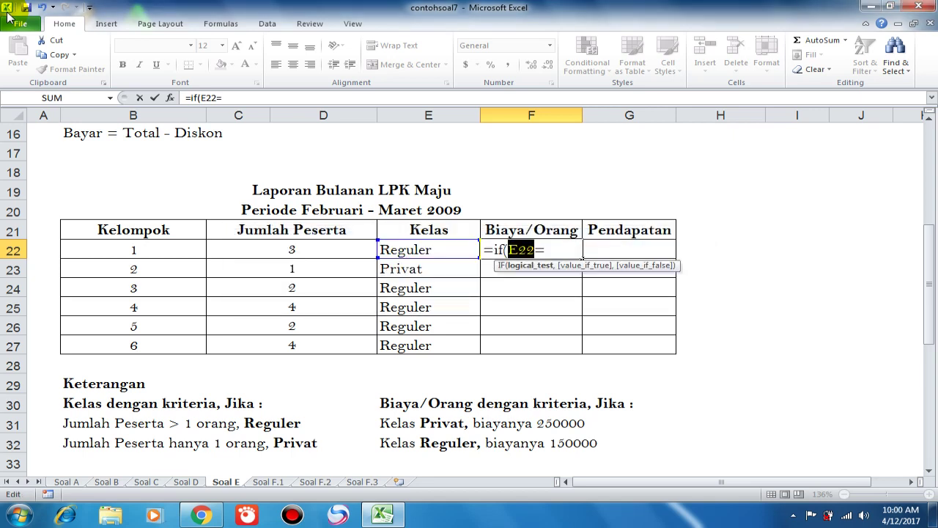
{"action": "key", "text": "End"}
{"action": "type", "text": "Private"}
{"action": "key", "text": "BackSpace"}
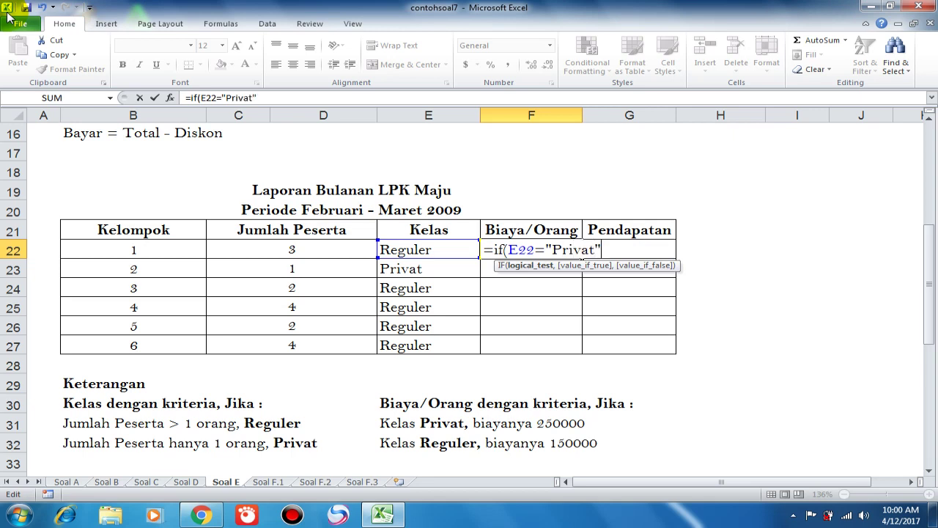
{"action": "type", "text": ",25"}
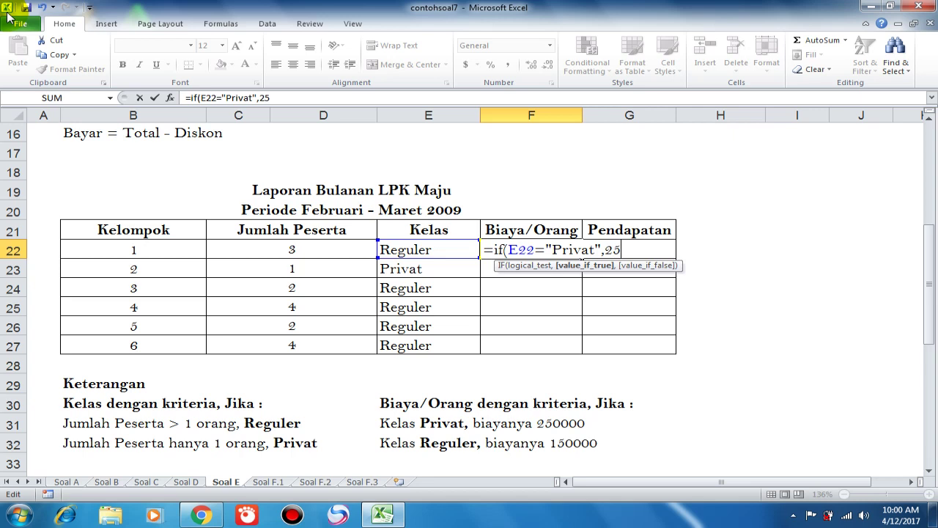
{"action": "type", "text": "0000,"}
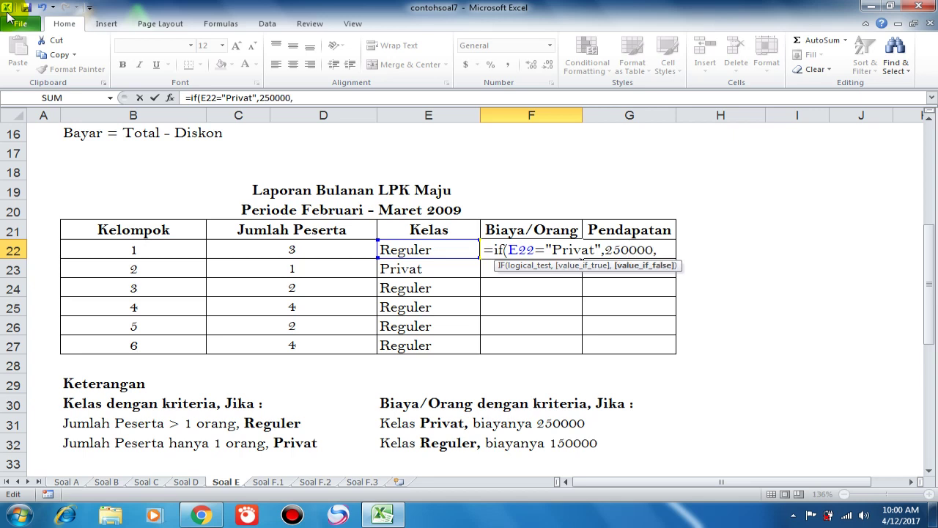
{"action": "type", "text": "if("}
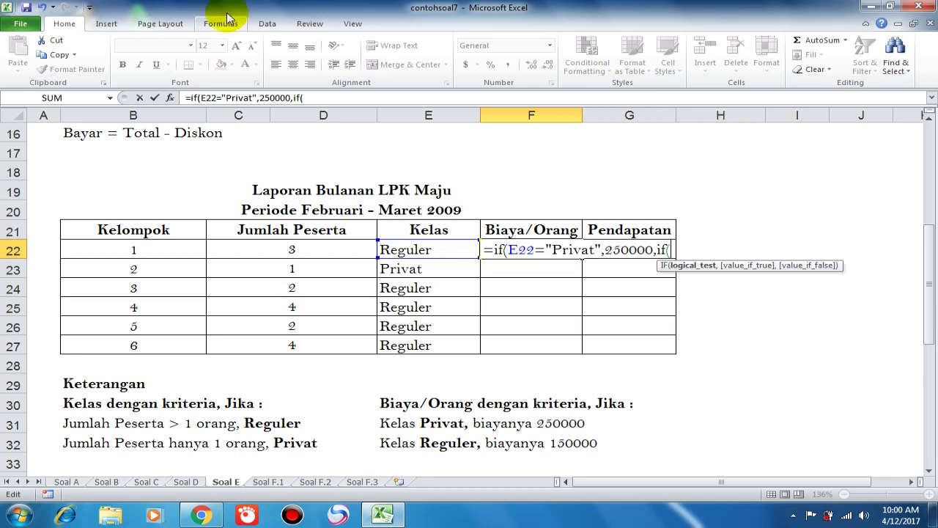
{"action": "left_click", "coordinate": [430, 252]}
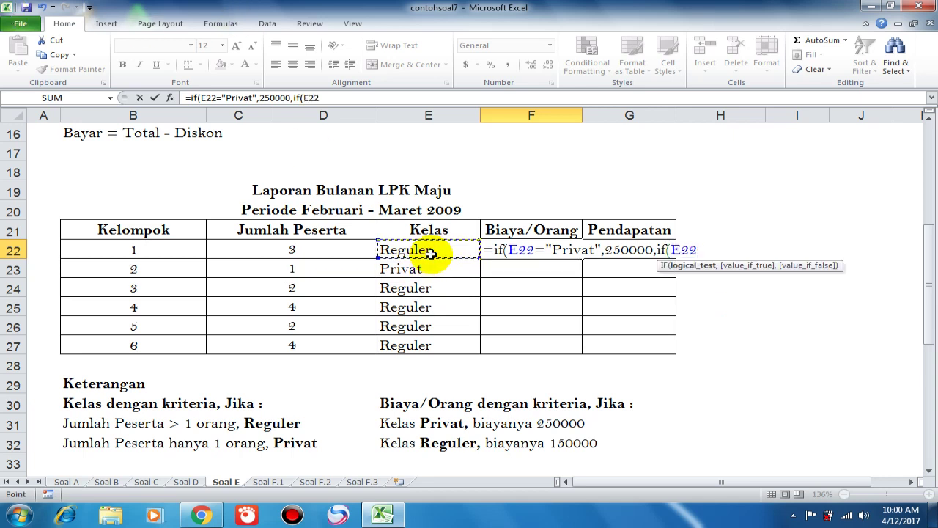
{"action": "type", "text": "=\""}
{"action": "type", "text": "Reguler"}
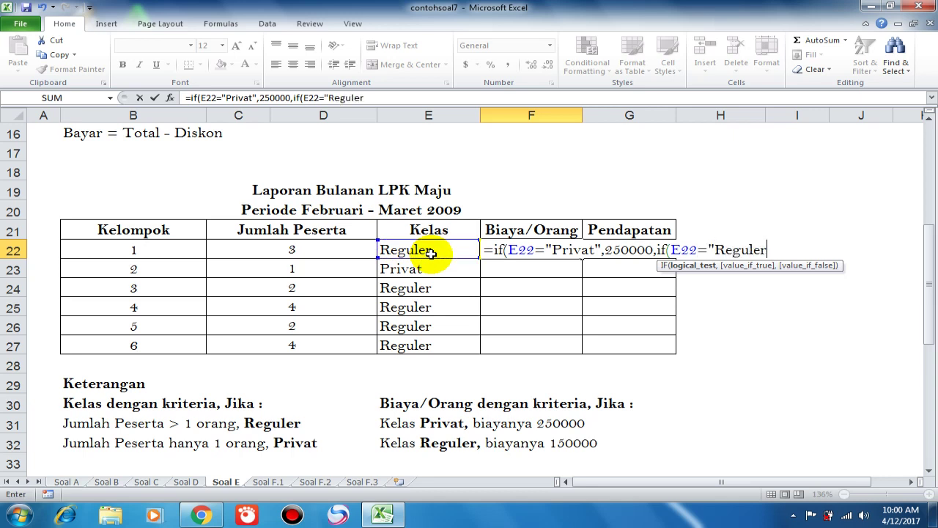
{"action": "type", "text": "\",150000))"}
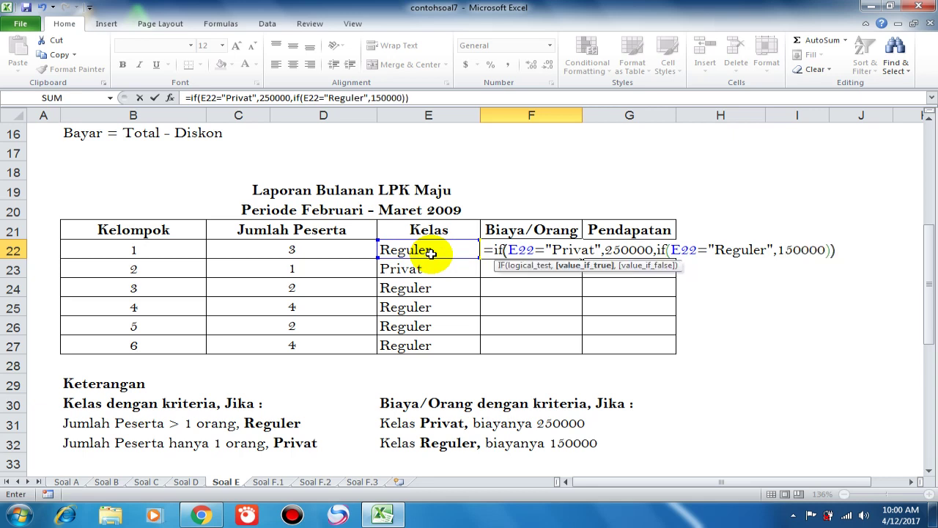
{"action": "key", "text": "ctrl+Return"}
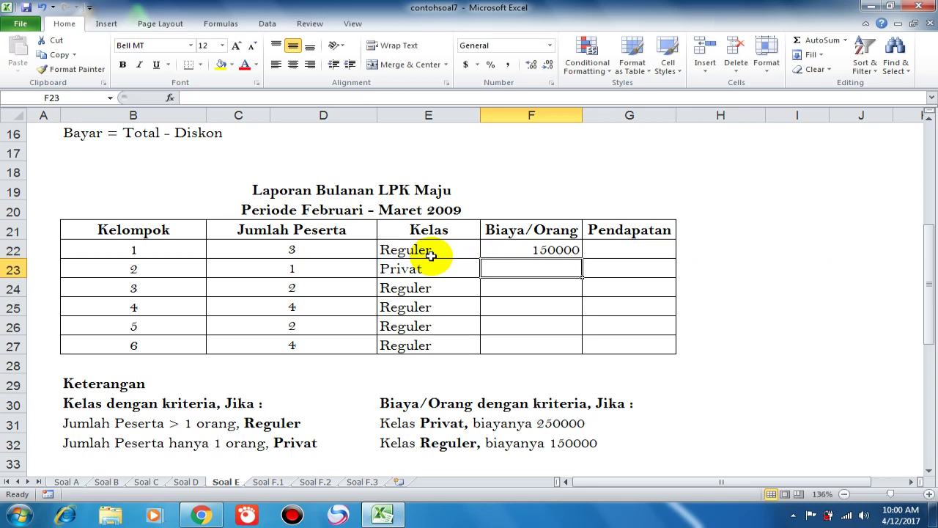
Copy the Biaya/Orang formula into F23:F27 and review F22's formula
{"action": "key", "text": "ctrl+c"}
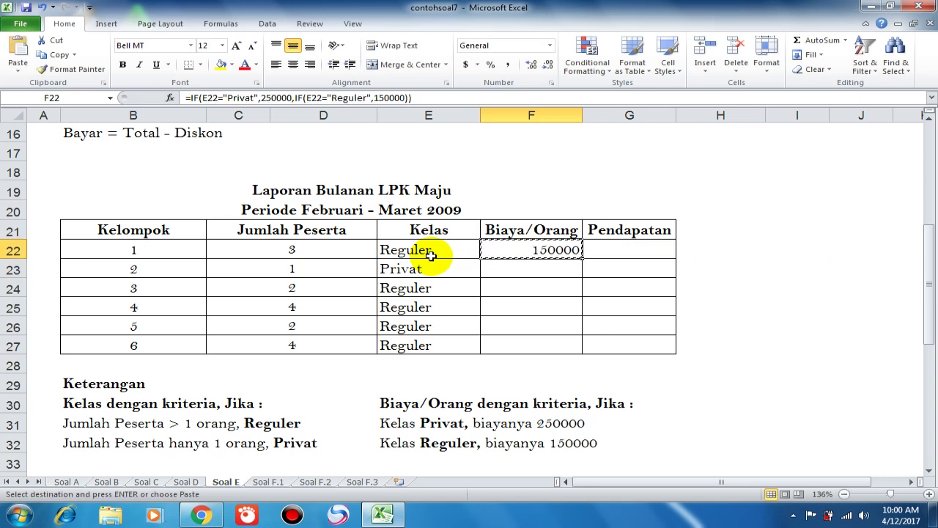
{"action": "key", "text": "shift+Down"}
{"action": "key", "text": "shift+Down"}
{"action": "key", "text": "shift+Down"}
{"action": "key", "text": "shift+Down"}
{"action": "key", "text": "shift+Down"}
{"action": "key", "text": "Return"}
{"action": "key", "text": "Up"}
{"action": "key", "text": "Down"}
{"action": "key", "text": "F2"}
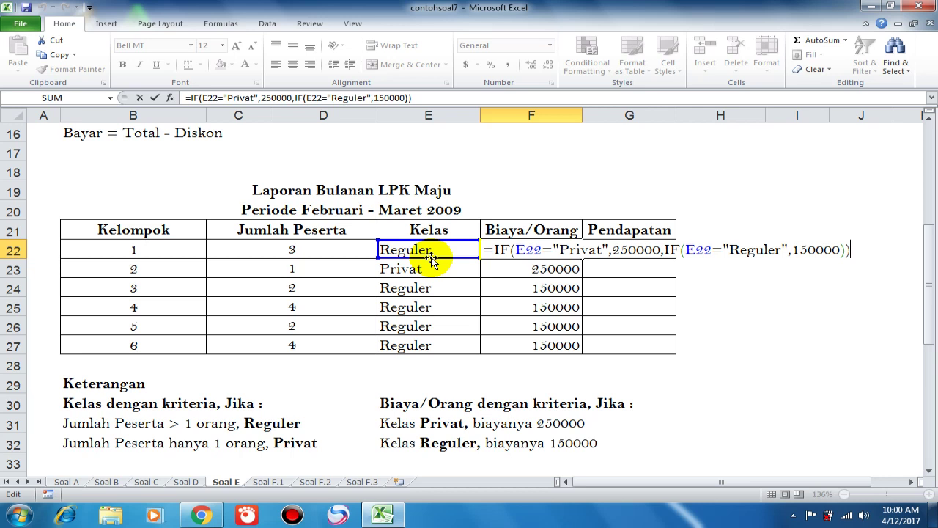
{"action": "key", "text": "Return"}
{"action": "key", "text": "Up"}
{"action": "key", "text": "Right"}
{"action": "key", "text": "Down"}
{"action": "key", "text": "Down"}
{"action": "key", "text": "Down"}
{"action": "key", "text": "Down"}
{"action": "key", "text": "Down"}
{"action": "key", "text": "Down"}
{"action": "key", "text": "Down"}
{"action": "key", "text": "Down"}
{"action": "key", "text": "Down"}
{"action": "key", "text": "Down"}
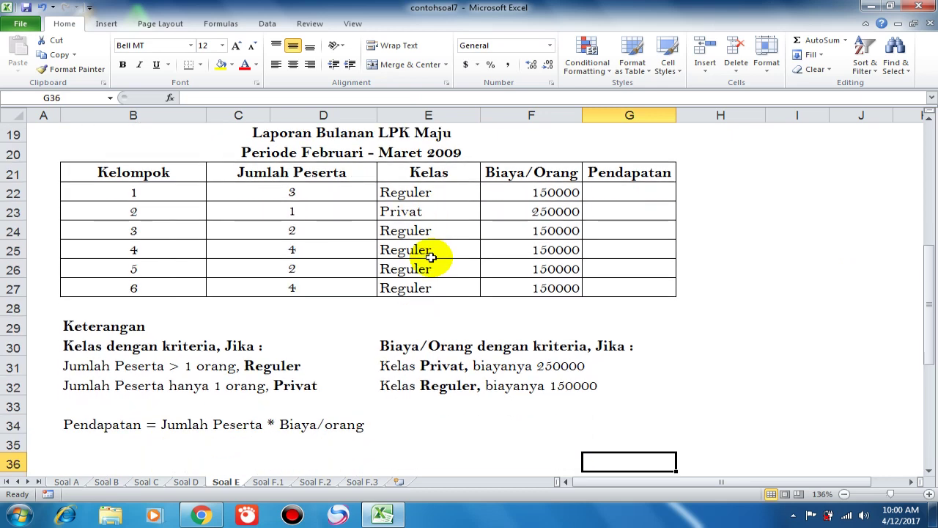
Enter =C22*F22 in G22 for group 1's Pendapatan
{"action": "key", "text": "Up"}
{"action": "key", "text": "Up"}
{"action": "key", "text": "Up"}
{"action": "key", "text": "Up"}
{"action": "key", "text": "Up"}
{"action": "key", "text": "Up"}
{"action": "type", "text": "="}
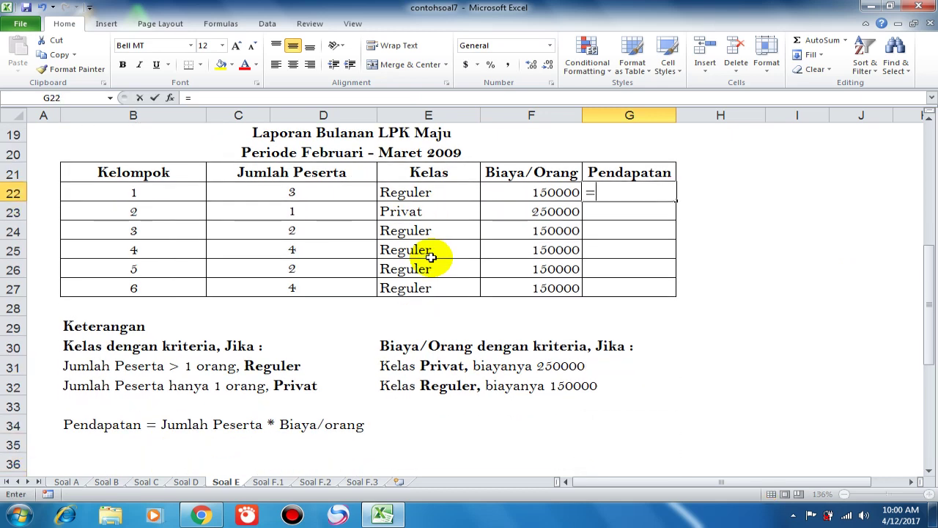
{"action": "key", "text": "Left"}
{"action": "key", "text": "Left"}
{"action": "key", "text": "Left"}
{"action": "key", "text": "Left"}
{"action": "key", "text": "Left"}
{"action": "key", "text": "Right"}
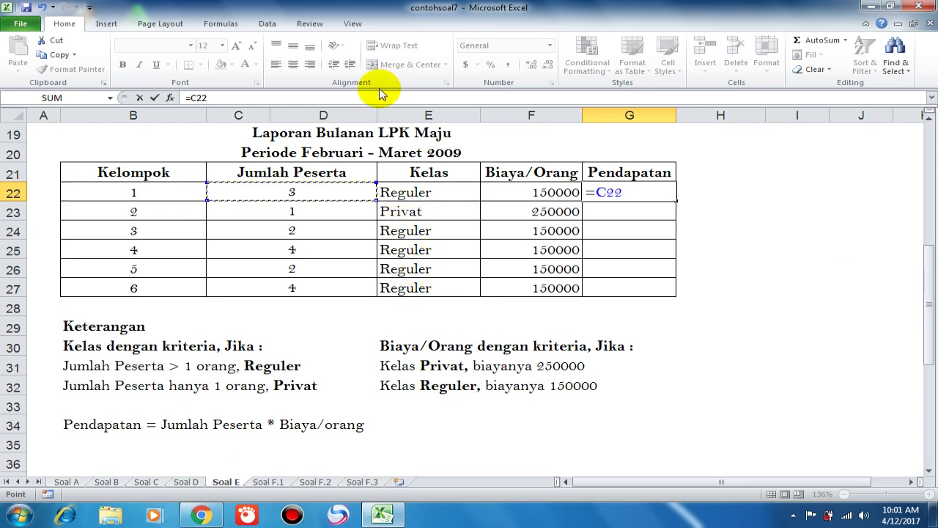
{"action": "type", "text": "*"}
{"action": "key", "text": "Left"}
{"action": "key", "text": "Return"}
Copy the Pendapatan formula into G23:G27
{"action": "key", "text": "Up"}
{"action": "key", "text": "ctrl+c"}
{"action": "key", "text": "Down"}
{"action": "key", "text": "shift+Down"}
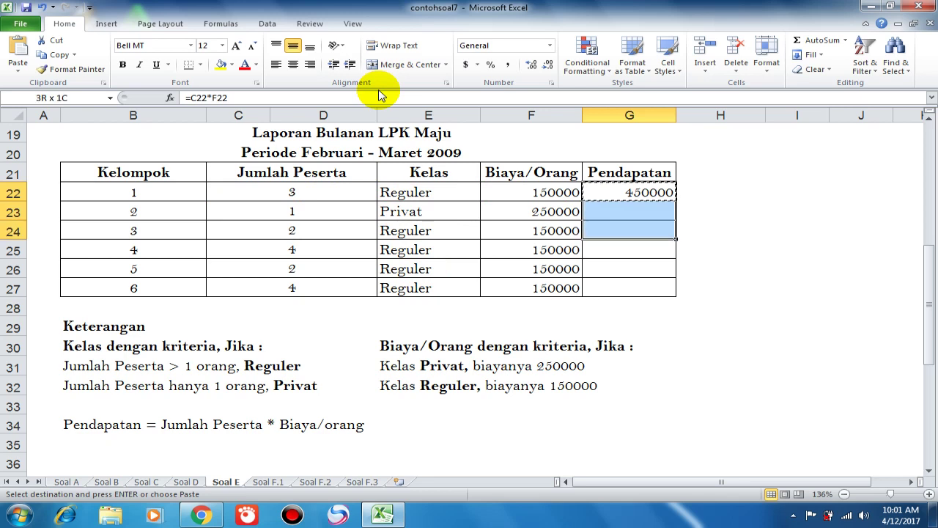
{"action": "key", "text": "shift+Down"}
{"action": "key", "text": "shift+Down"}
{"action": "key", "text": "shift+Down"}
{"action": "key", "text": "Return"}
Format G22:G27 with comma style and no decimal places
{"action": "key", "text": "Down"}
{"action": "key", "text": "Up"}
{"action": "key", "text": "Up"}
{"action": "key", "text": "shift+Down"}
{"action": "key", "text": "shift+Down"}
{"action": "key", "text": "shift+Down"}
{"action": "key", "text": "shift+Down"}
{"action": "key", "text": "shift+Down"}
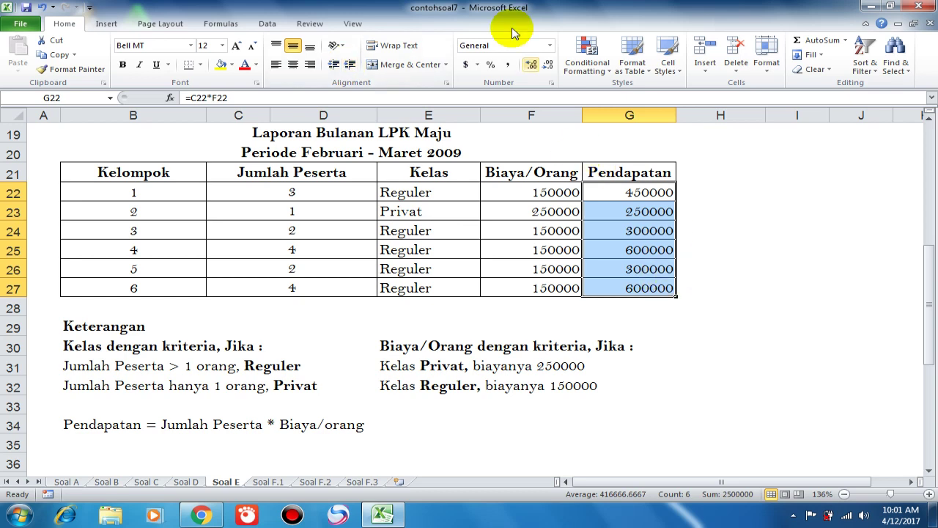
{"action": "left_click", "coordinate": [506, 66]}
{"action": "left_click", "coordinate": [545, 65]}
{"action": "left_click", "coordinate": [546, 65]}
Scroll down to the hotel table and select the first Tarif cell E40
{"action": "scroll", "coordinate": [564, 249], "scroll_direction": "down", "scroll_amount": 4}
{"action": "scroll", "coordinate": [542, 293], "scroll_direction": "down", "scroll_amount": 2}
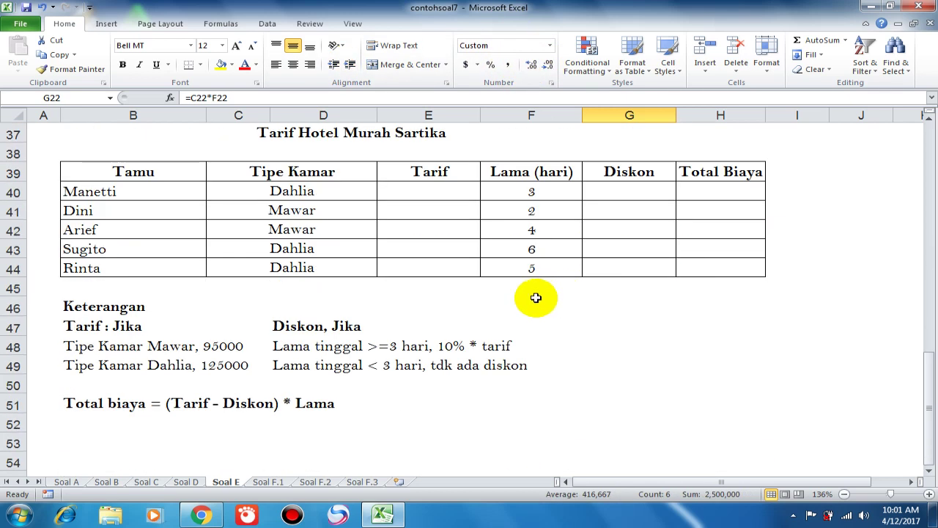
{"action": "scroll", "coordinate": [498, 291], "scroll_direction": "up", "scroll_amount": 2}
{"action": "left_click", "coordinate": [442, 306]}
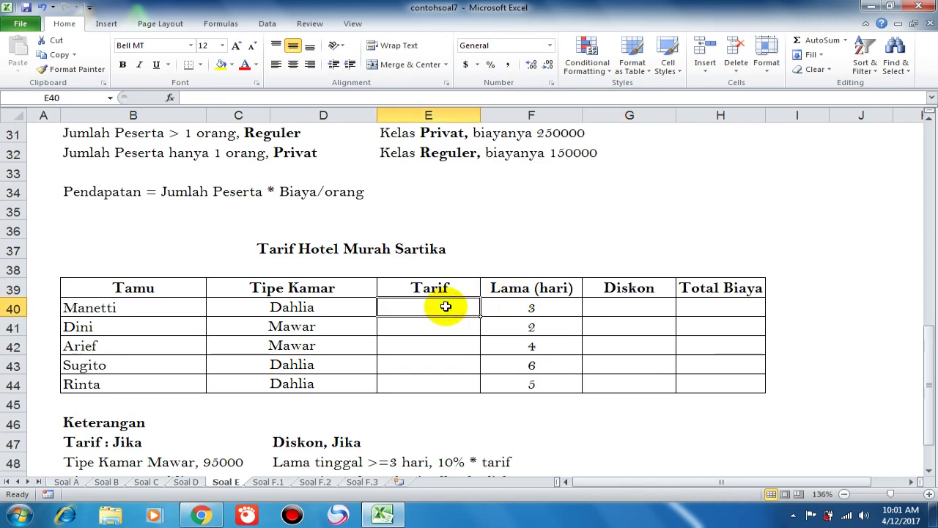
{"action": "scroll", "coordinate": [381, 378], "scroll_direction": "down", "scroll_amount": 1}
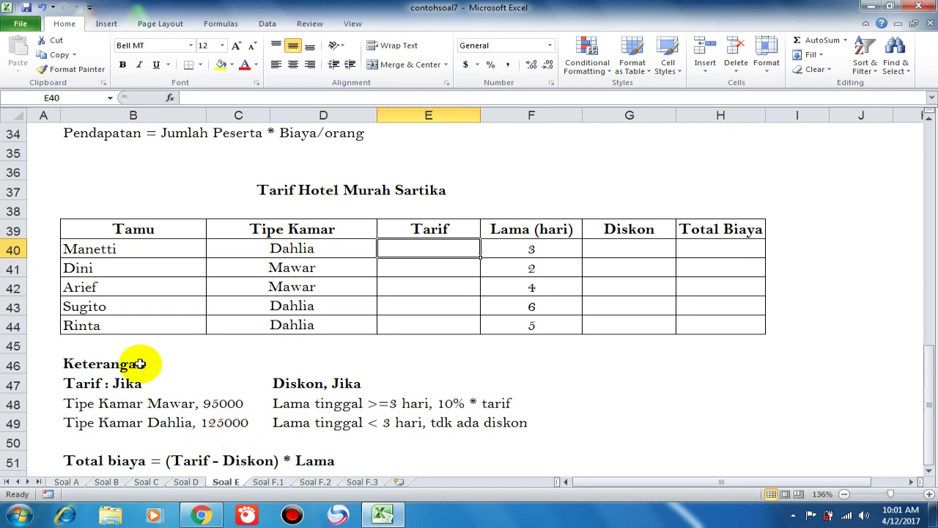
Start an =IF( formula in E40, then minimize the Excel window
{"action": "type", "text": "=if"}
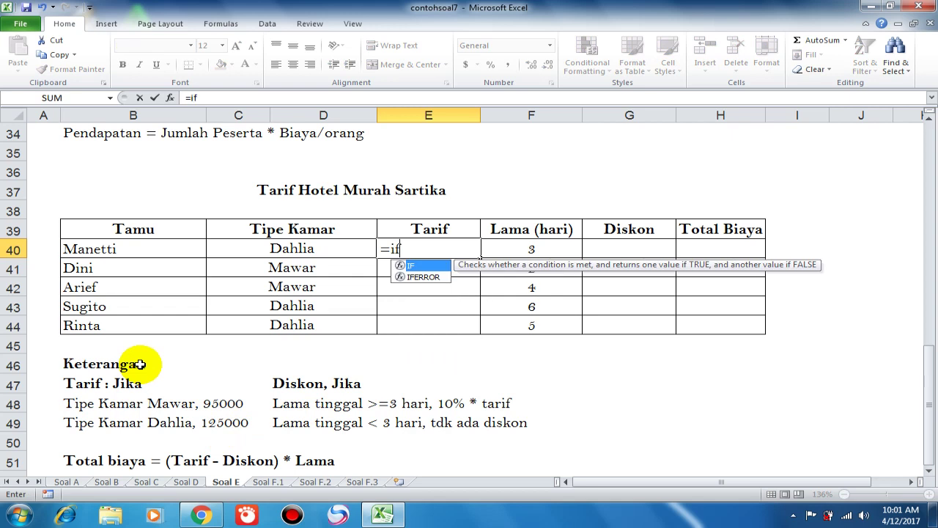
{"action": "key", "text": "Left"}
{"action": "key", "text": "Right"}
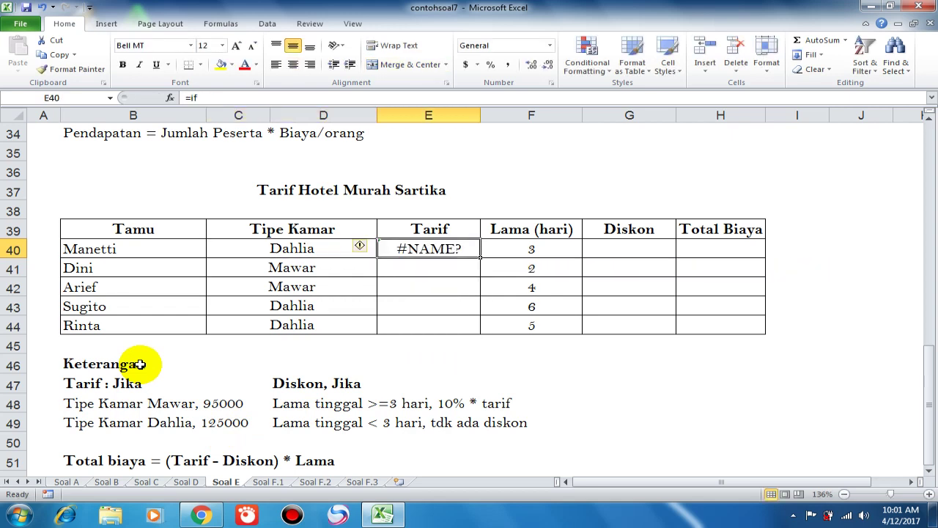
{"action": "key", "text": "F2"}
{"action": "type", "text": "("}
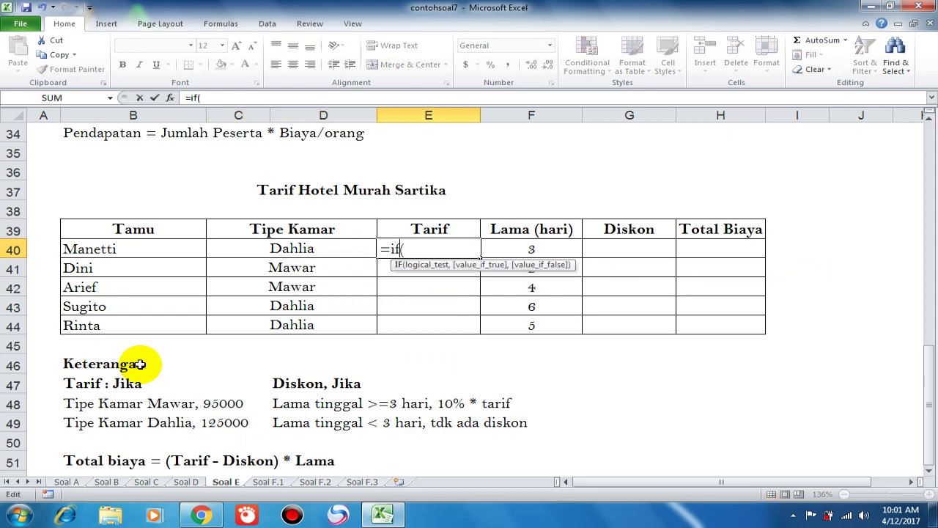
{"action": "key", "text": "Escape"}
{"action": "key", "text": "Delete"}
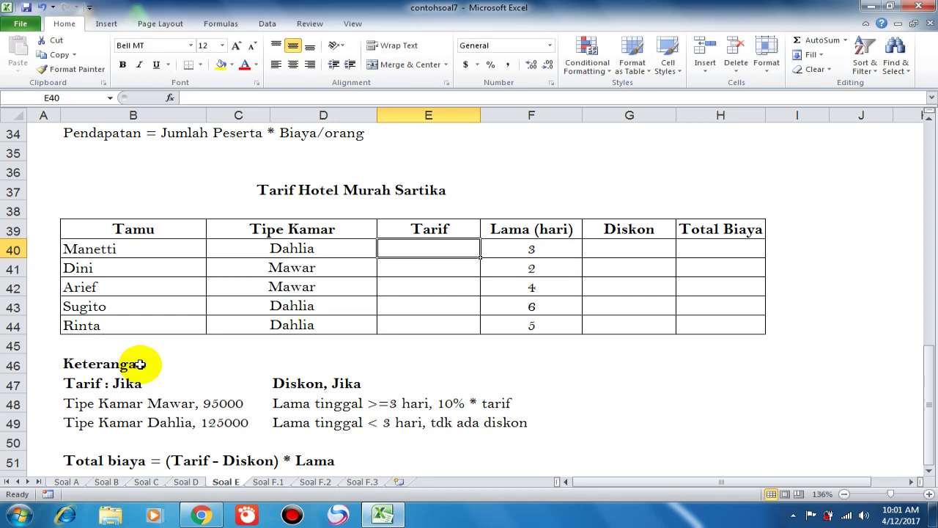
{"action": "type", "text": "=if("}
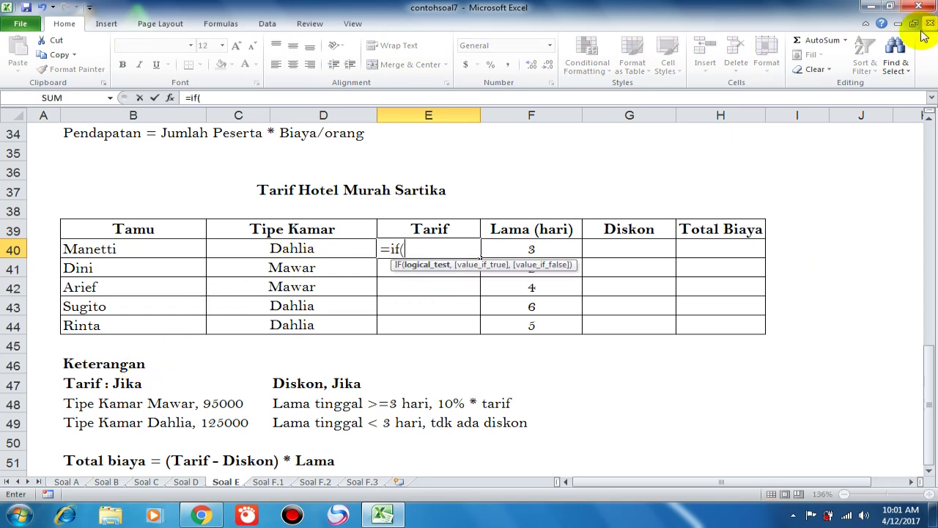
{"action": "left_click", "coordinate": [866, 9]}
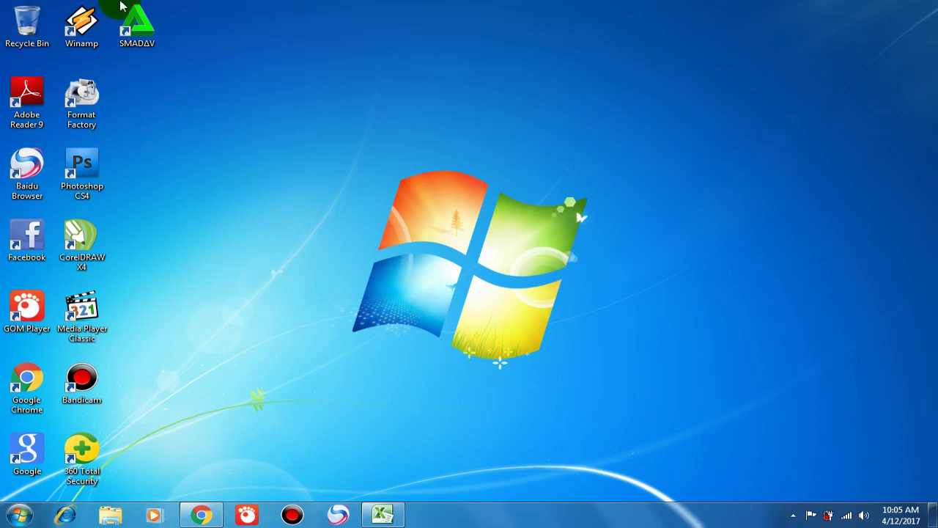
Restore the Excel workbook from the taskbar to show the hotel table with E40's unfinished formula
{"action": "left_click", "coordinate": [381, 515]}
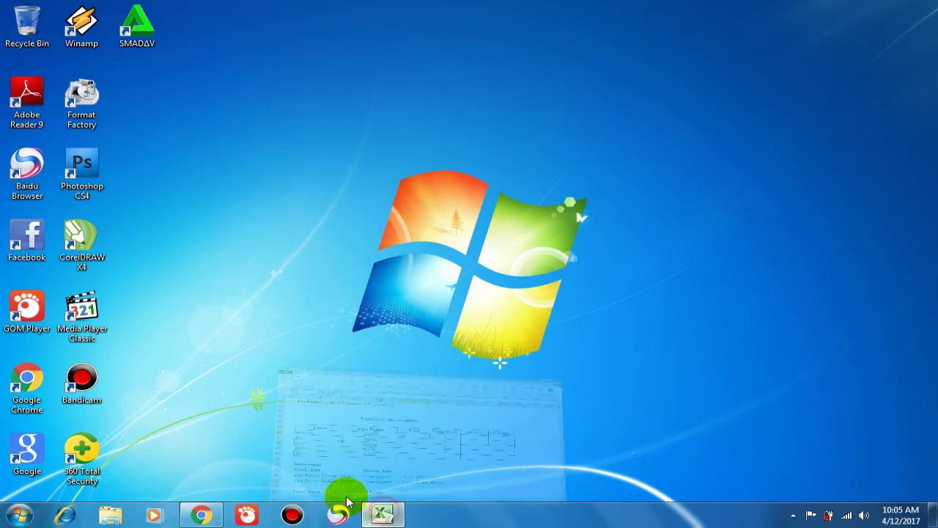
{"action": "left_click", "coordinate": [382, 514]}
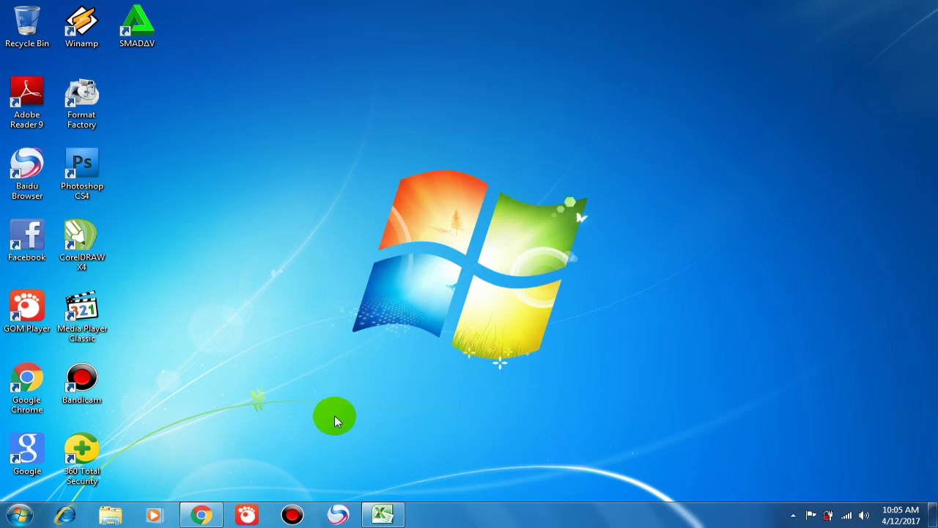
{"action": "left_click", "coordinate": [382, 515]}
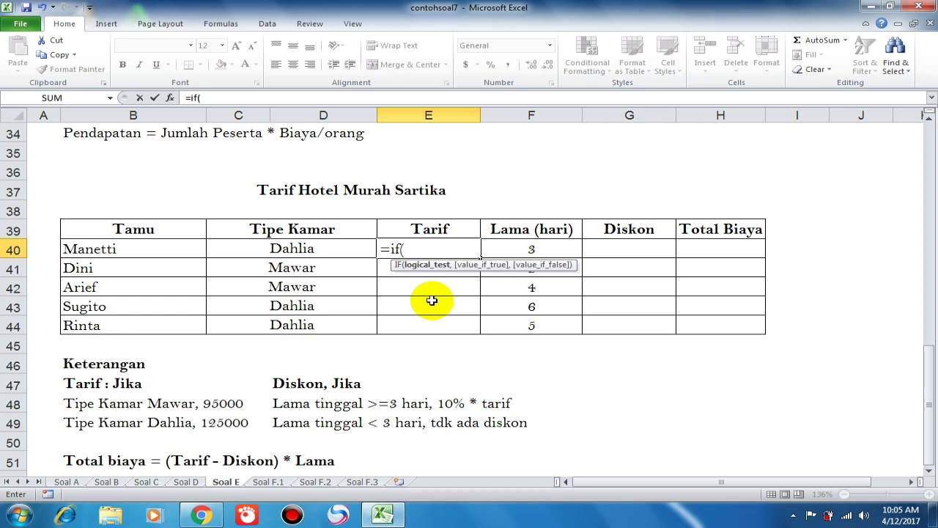
Complete E40 as =IF(C40="Mawar",95000,IF(C40="Dahlia",125000))
{"action": "type", "text": "C40=\"Mawar\""}
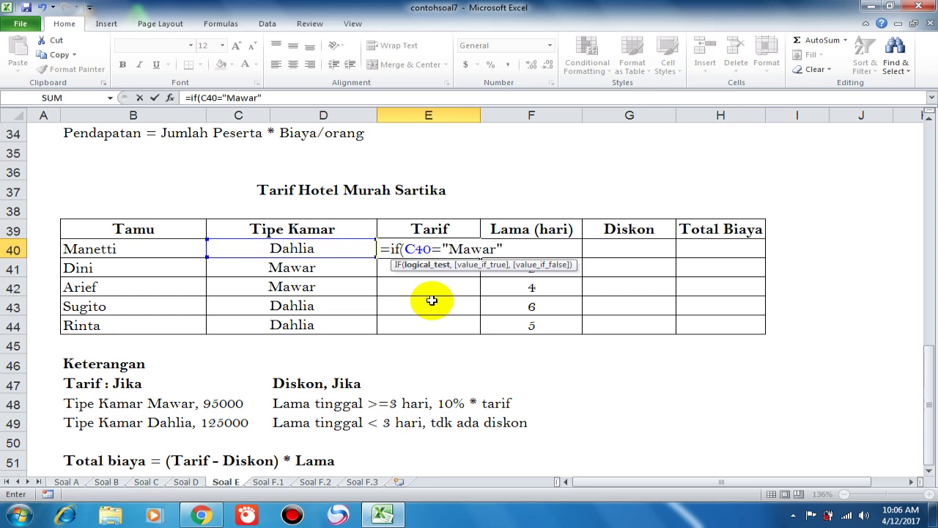
{"action": "type", "text": ",95000,if"}
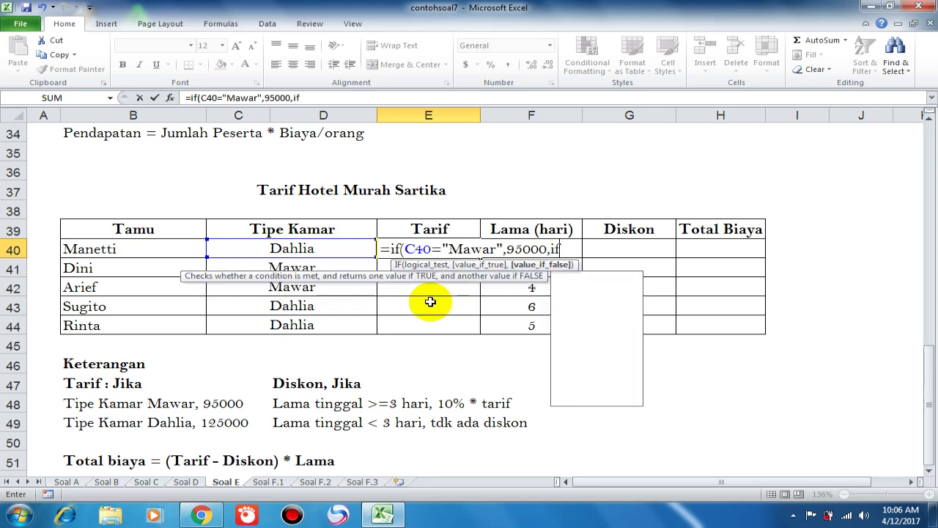
{"action": "type", "text": "("}
{"action": "key", "text": "Left"}
{"action": "type", "text": "=\"Dahlia\",125000))"}
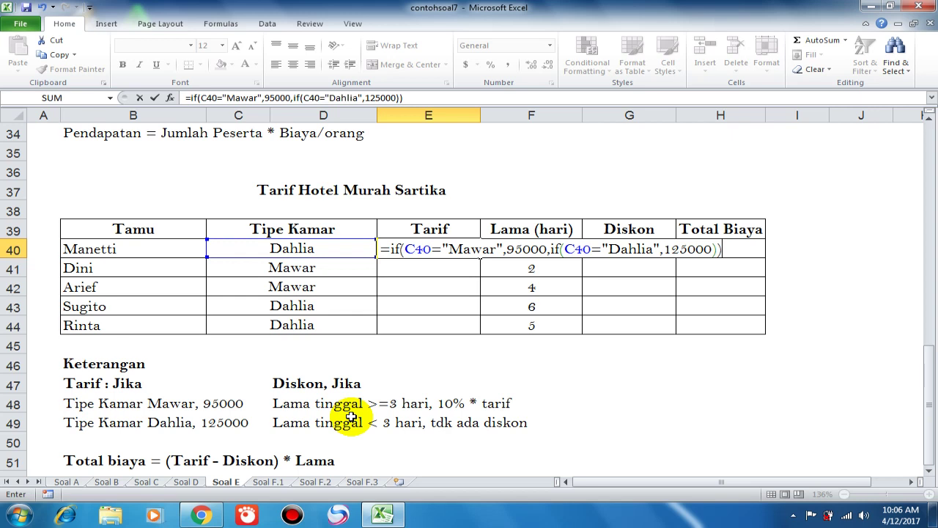
{"action": "key", "text": "Return"}
Copy the Tarif formula down into E41:E44
{"action": "key", "text": "Up"}
{"action": "key", "text": "Right"}
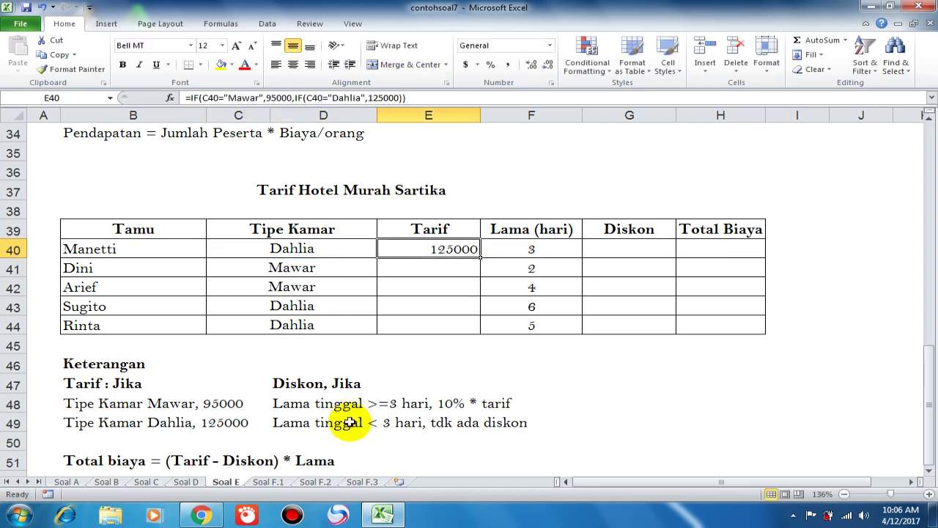
{"action": "key", "text": "ctrl+c"}
{"action": "key", "text": "shift+Down"}
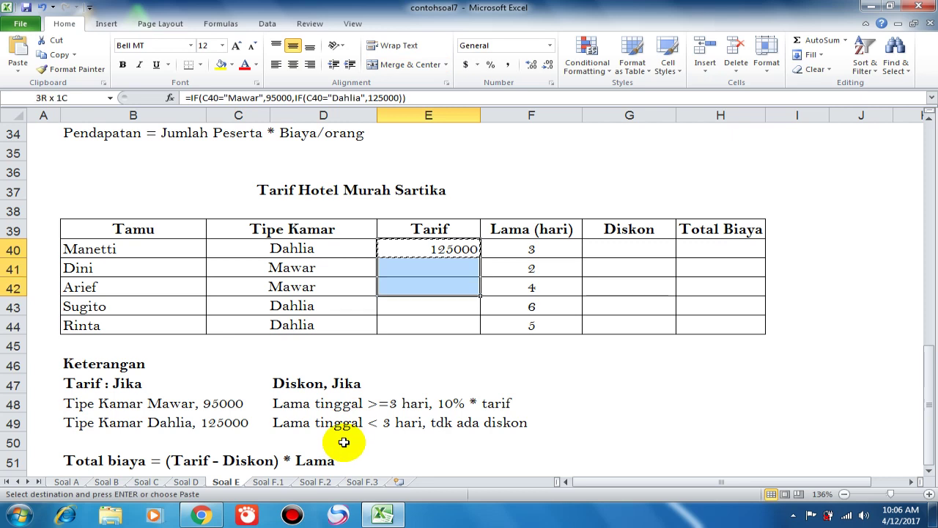
{"action": "key", "text": "shift+Down"}
{"action": "key", "text": "shift+Down"}
{"action": "key", "text": "shift+Down"}
{"action": "key", "text": "Return"}
{"action": "key", "text": "Right"}
{"action": "key", "text": "Right"}
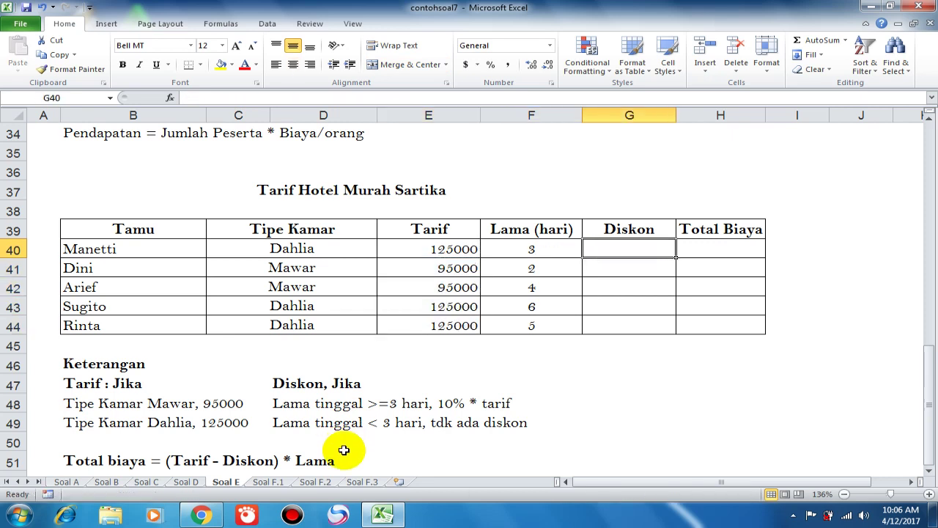
In G40, enter the Diskon formula =IF(F40>=3,10%*E40,IF(F40<3,0))
{"action": "left_click", "coordinate": [344, 449]}
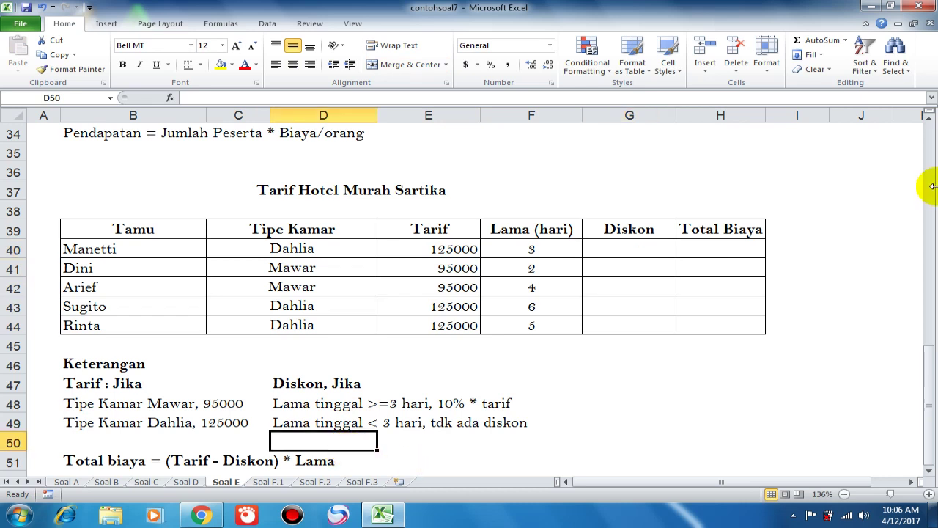
{"action": "key", "text": "Up"}
{"action": "key", "text": "Up"}
{"action": "key", "text": "Up"}
{"action": "key", "text": "Up"}
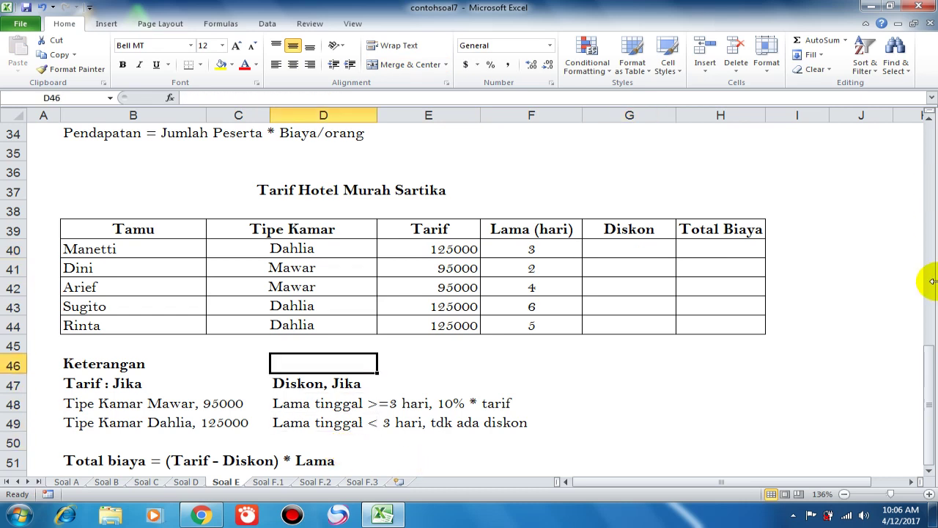
{"action": "key", "text": "Up"}
{"action": "key", "text": "Up"}
{"action": "key", "text": "Up"}
{"action": "key", "text": "Up"}
{"action": "key", "text": "Up"}
{"action": "key", "text": "Right"}
{"action": "key", "text": "Right"}
{"action": "key", "text": "Right"}
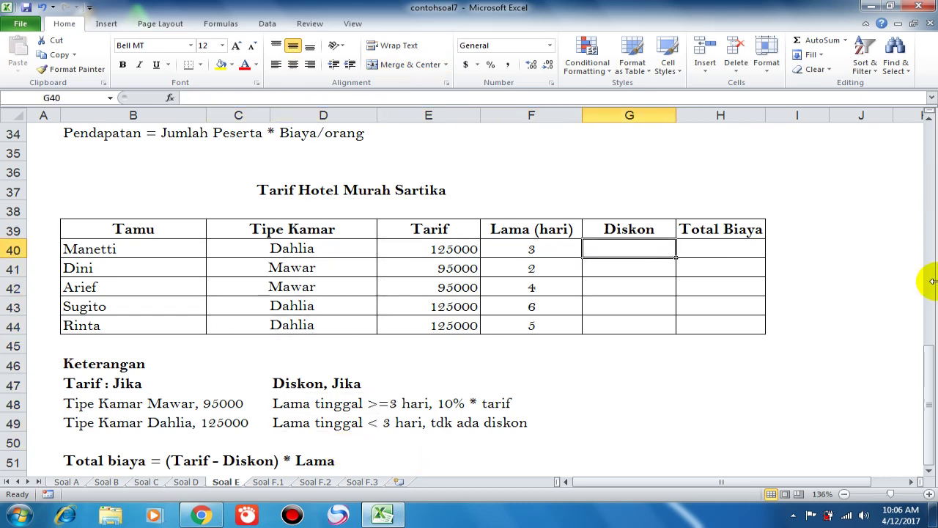
{"action": "type", "text": "=if"}
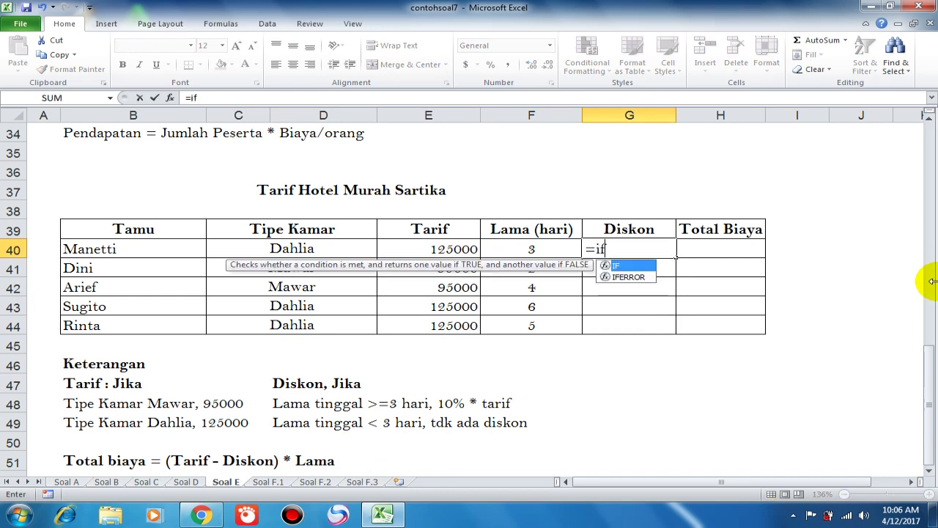
{"action": "type", "text": "("}
{"action": "key", "text": "Left"}
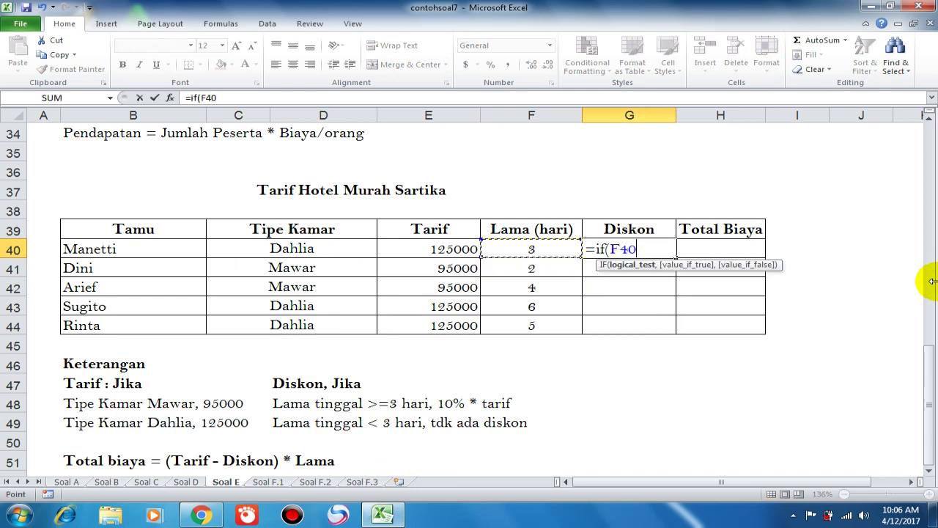
{"action": "type", "text": ">=3"}
{"action": "type", "text": ",10%*"}
{"action": "key", "text": "Left"}
{"action": "key", "text": "Left"}
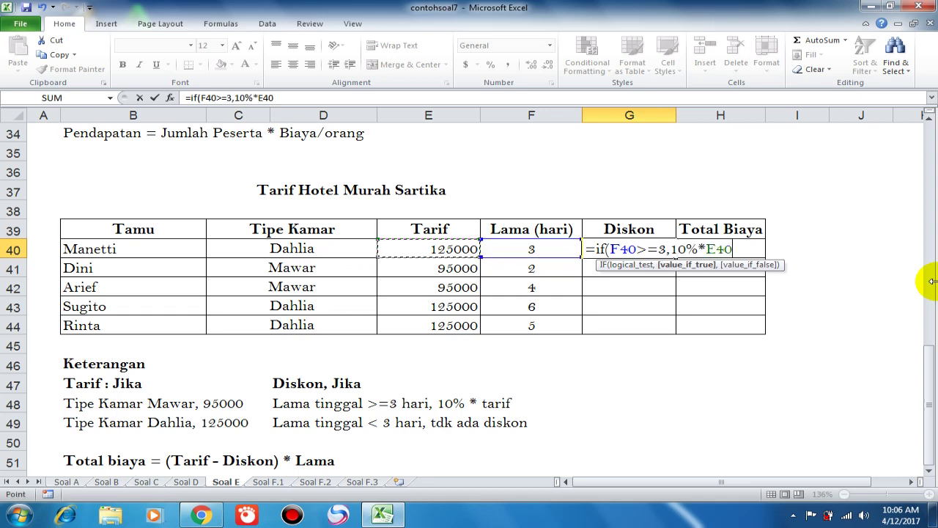
{"action": "type", "text": ",if"}
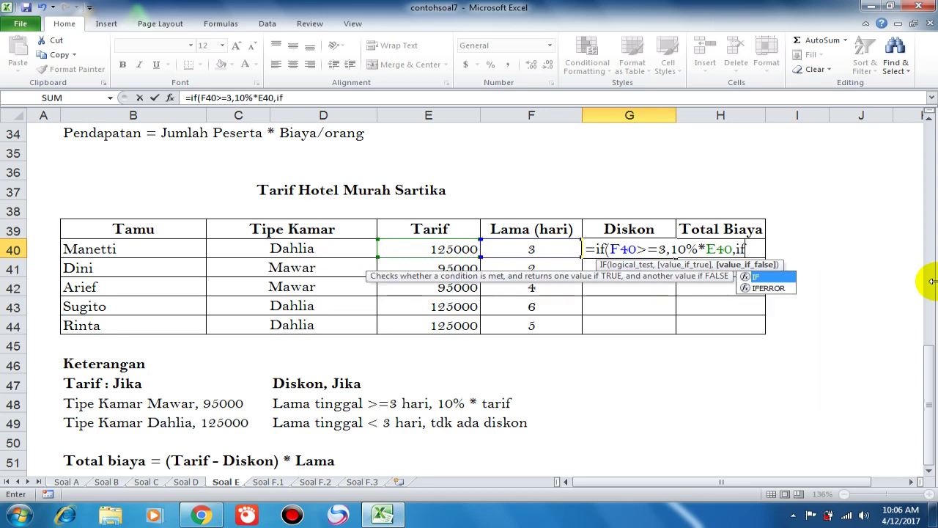
{"action": "type", "text": "("}
{"action": "key", "text": "Left"}
{"action": "key", "text": "Left"}
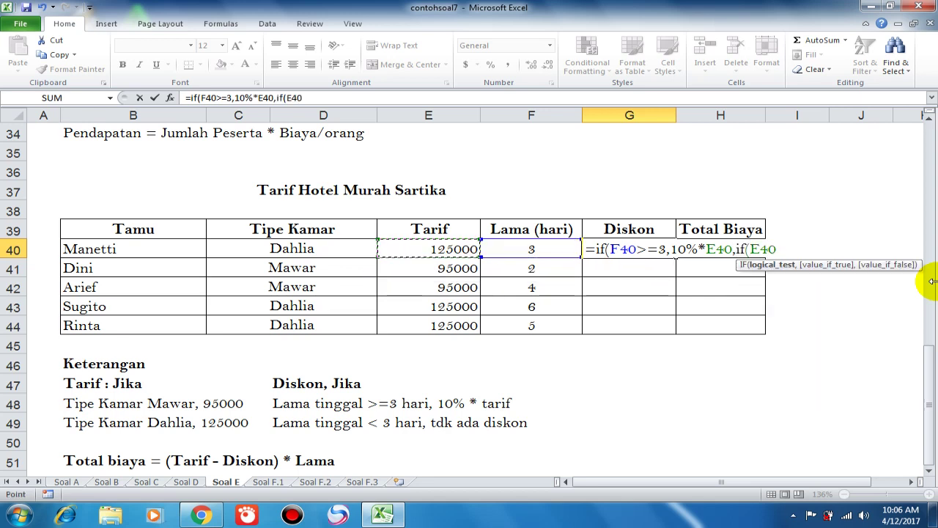
{"action": "type", "text": "<"}
{"action": "key", "text": "BackSpace"}
{"action": "key", "text": "BackSpace"}
{"action": "key", "text": "BackSpace"}
{"action": "key", "text": "BackSpace"}
{"action": "key", "text": "Left"}
{"action": "type", "text": "<3,"}
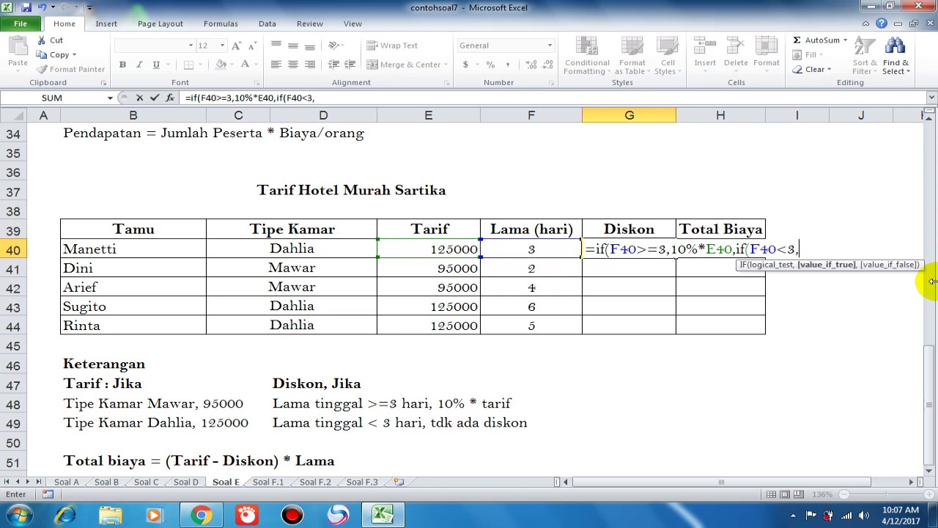
{"action": "type", "text": "0)"}
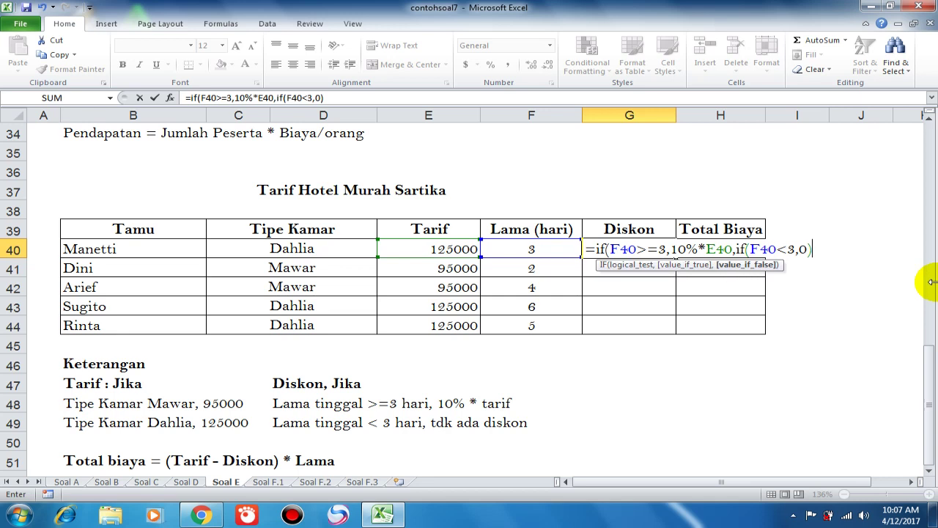
{"action": "type", "text": ")"}
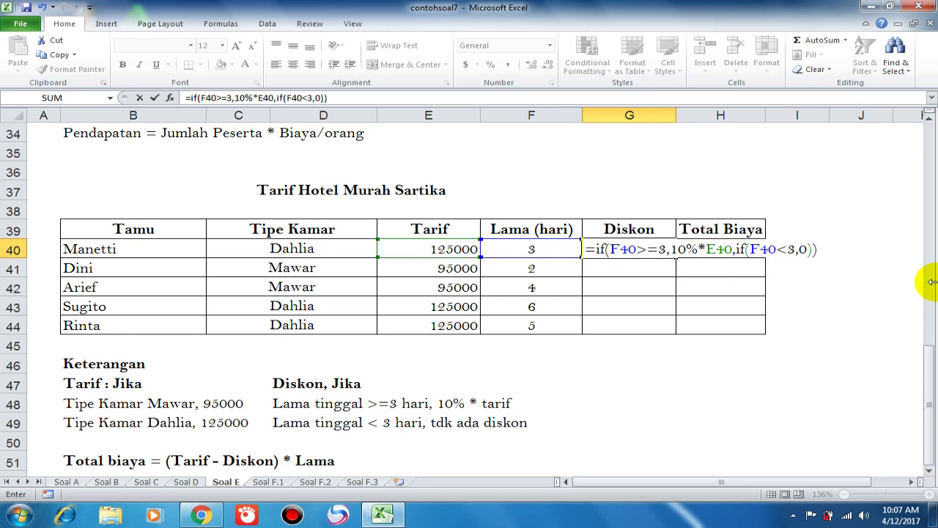
{"action": "key", "text": "Return"}
Fill the Diskon formula down to G44, giving 12500, 0, 9500, 12500, 12500
{"action": "key", "text": "Up"}
{"action": "left_click_drag", "start_coordinate": [675, 257], "coordinate": [676, 332]}
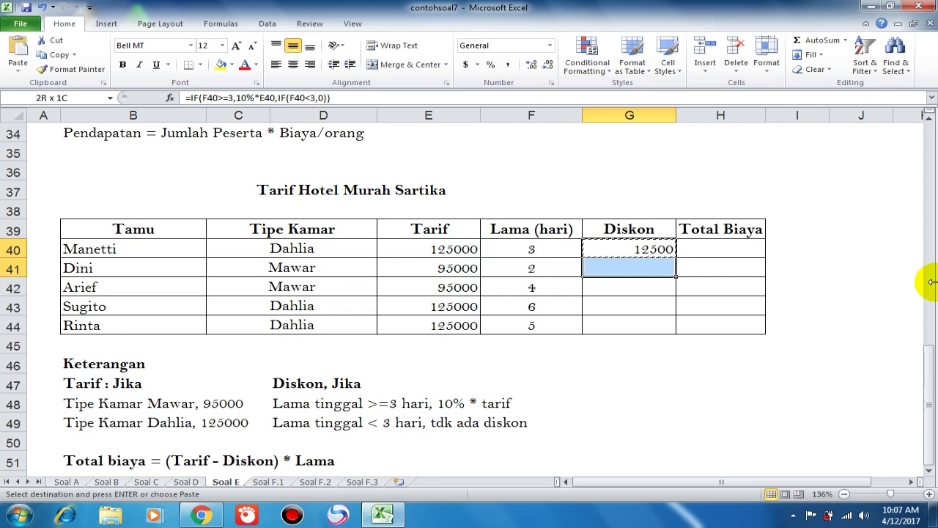
{"action": "key", "text": "Down"}
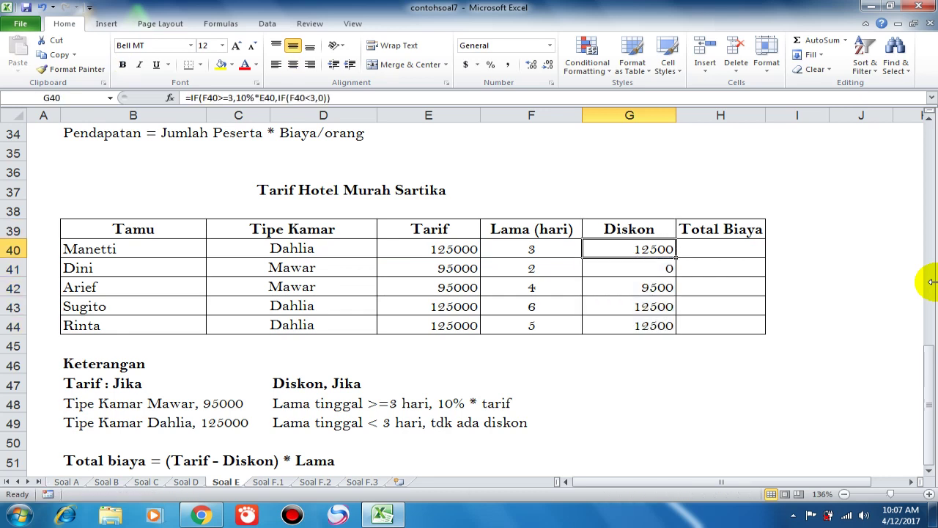
{"action": "key", "text": "shift+Down"}
{"action": "key", "text": "shift+Down"}
{"action": "key", "text": "shift+Down"}
{"action": "key", "text": "Up"}
{"action": "key", "text": "Down"}
{"action": "key", "text": "F2"}
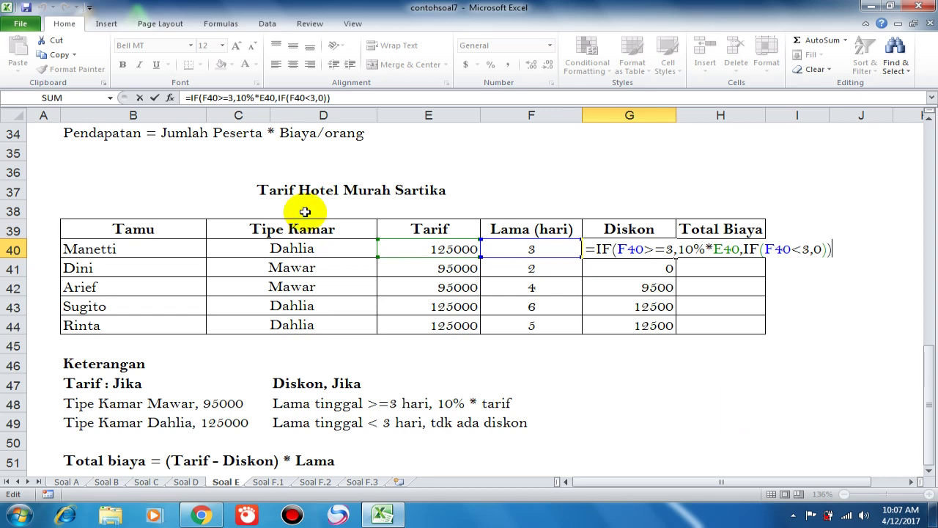
{"action": "key", "text": "Return"}
{"action": "key", "text": "Up"}
{"action": "key", "text": "Right"}
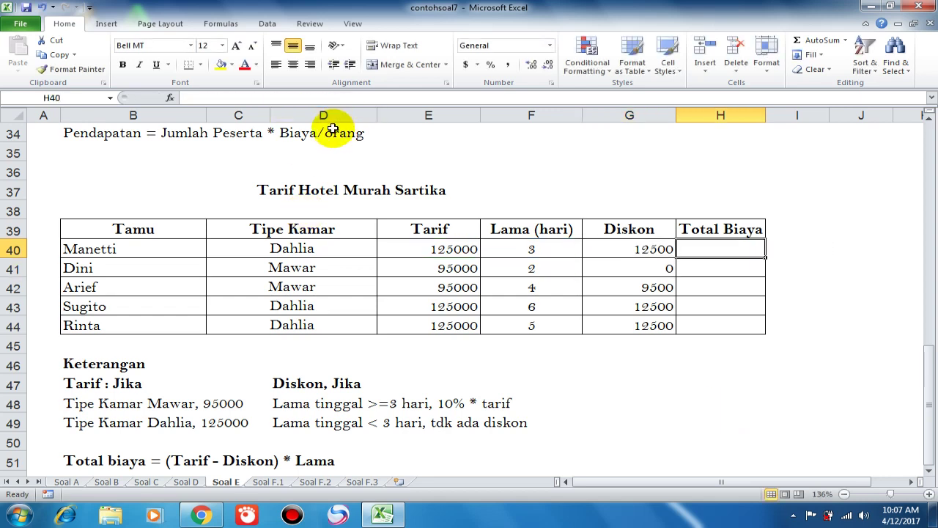
{"action": "key", "text": "Down"}
{"action": "key", "text": "Down"}
{"action": "key", "text": "Up"}
{"action": "key", "text": "Up"}
{"action": "key", "text": "Up"}
In H40, enter the Total Biaya formula =(E40-G40)*F40
{"action": "key", "text": "Down"}
{"action": "type", "text": "="}
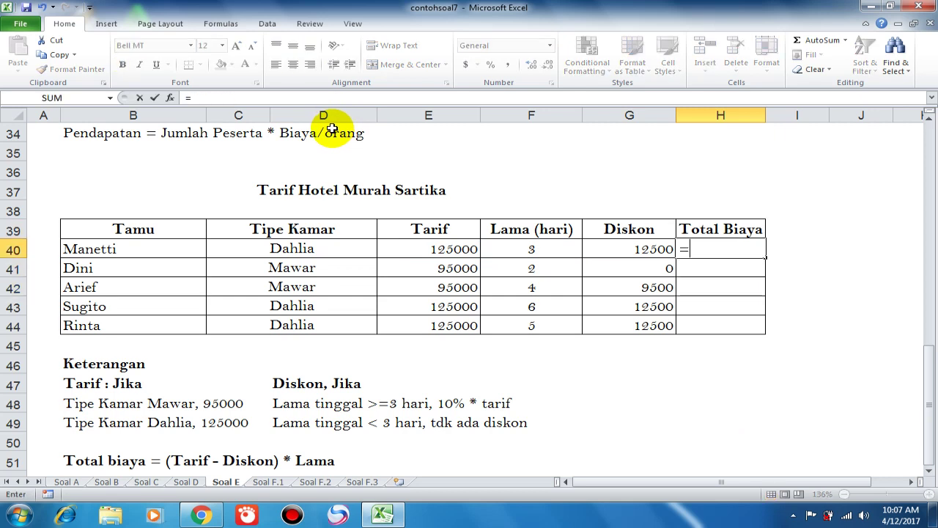
{"action": "type", "text": "("}
{"action": "key", "text": "Left"}
{"action": "key", "text": "Left"}
{"action": "key", "text": "Left"}
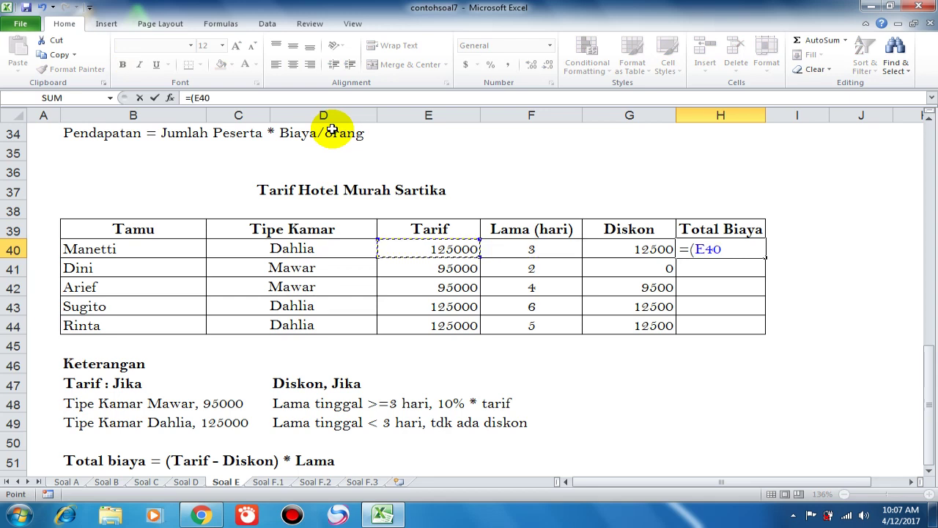
{"action": "type", "text": "-"}
{"action": "key", "text": "Left"}
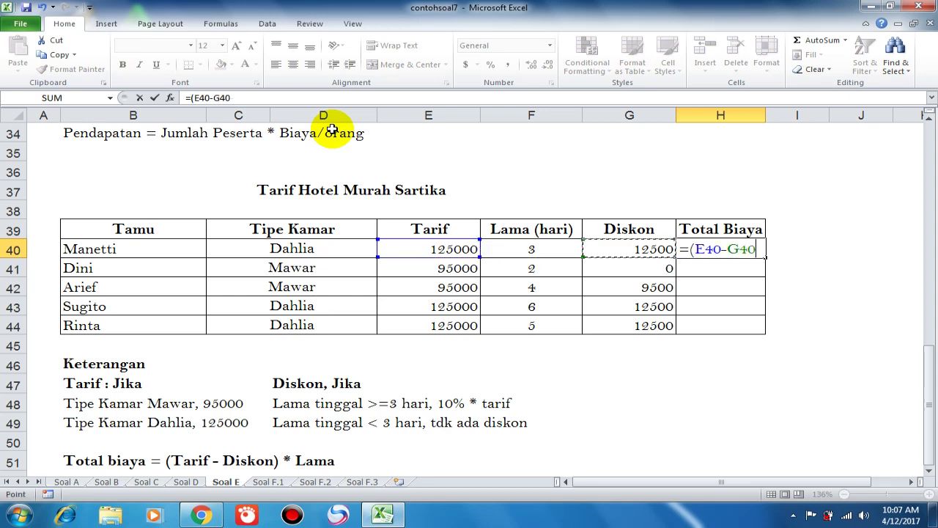
{"action": "type", "text": ")"}
{"action": "type", "text": "*"}
{"action": "key", "text": "Left"}
{"action": "key", "text": "Left"}
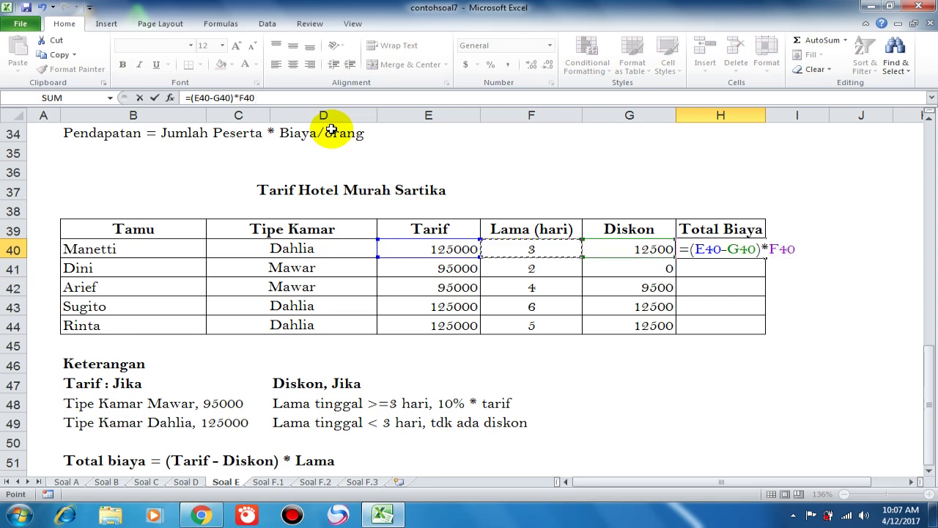
{"action": "key", "text": "Return"}
Copy the Total Biaya formula into H41:H44 and review H40's formula
{"action": "key", "text": "Up"}
{"action": "key", "text": "ctrl+c"}
{"action": "key", "text": "shift+Down"}
{"action": "key", "text": "shift+Down"}
{"action": "key", "text": "shift+Down"}
{"action": "key", "text": "shift+Down"}
{"action": "key", "text": "Return"}
{"action": "key", "text": "Up"}
{"action": "key", "text": "Down"}
{"action": "key", "text": "F2"}
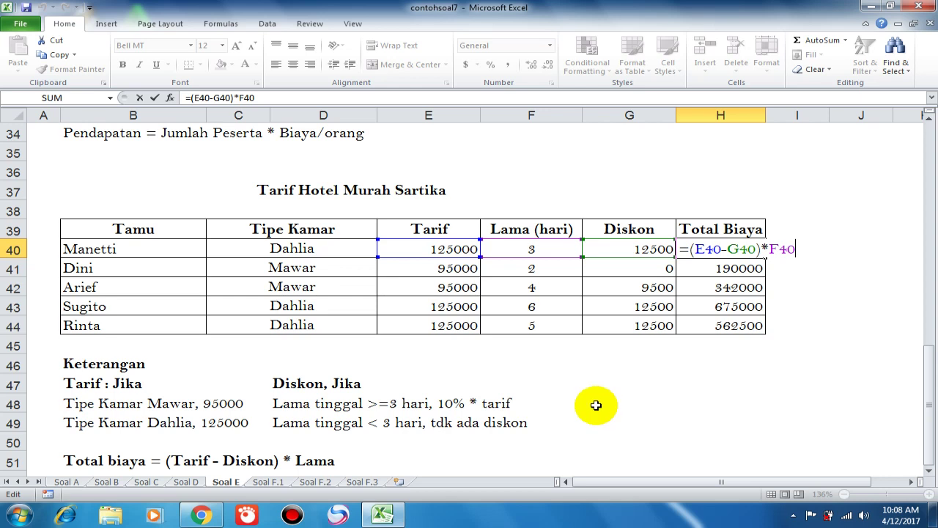
Confirm H40's total of 337500 and return to the top of the sheet
{"action": "key", "text": "Return"}
{"action": "key", "text": "Return"}
{"action": "key", "text": "Return"}
{"action": "key", "text": "Return"}
{"action": "key", "text": "Return"}
{"action": "key", "text": "Return"}
{"action": "key", "text": "Return"}
{"action": "key", "text": "Return"}
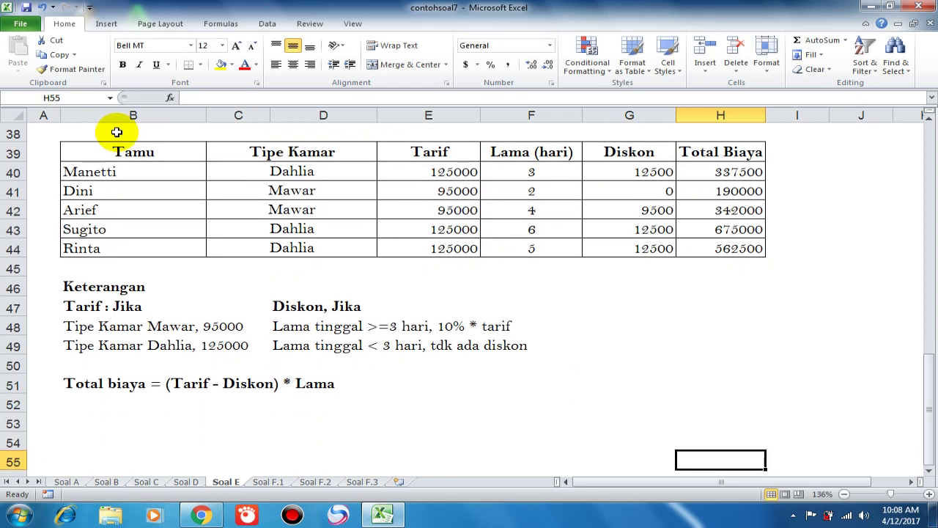
{"action": "scroll", "coordinate": [116, 132], "scroll_direction": "down", "scroll_amount": 1}
{"action": "key", "text": "Up"}
{"action": "key", "text": "Up"}
{"action": "key", "text": "Up"}
{"action": "key", "text": "Up"}
{"action": "key", "text": "Up"}
{"action": "key", "text": "Up"}
{"action": "key", "text": "Up"}
{"action": "key", "text": "Up"}
{"action": "key", "text": "Up"}
{"action": "key", "text": "Up"}
{"action": "key", "text": "Up"}
{"action": "key", "text": "Up"}
{"action": "key", "text": "Up"}
{"action": "key", "text": "Up"}
{"action": "key", "text": "Up"}
{"action": "key", "text": "Up"}
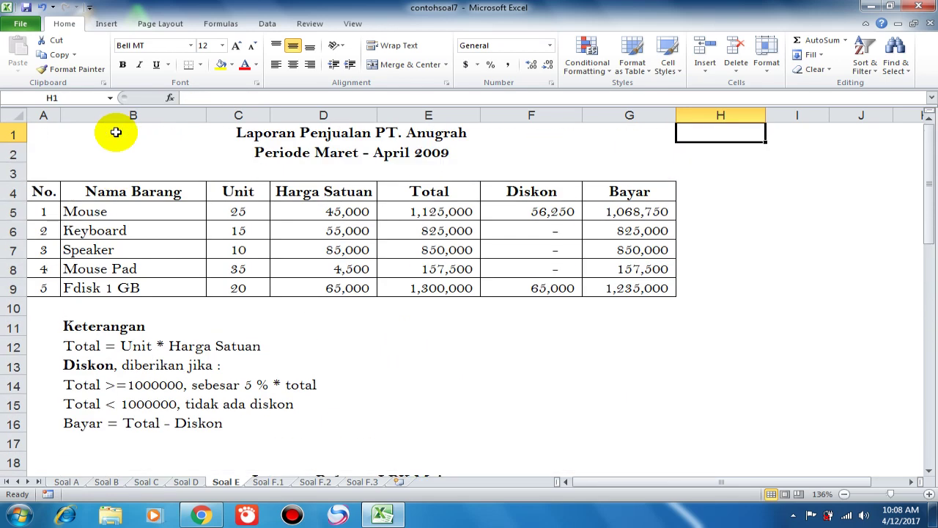